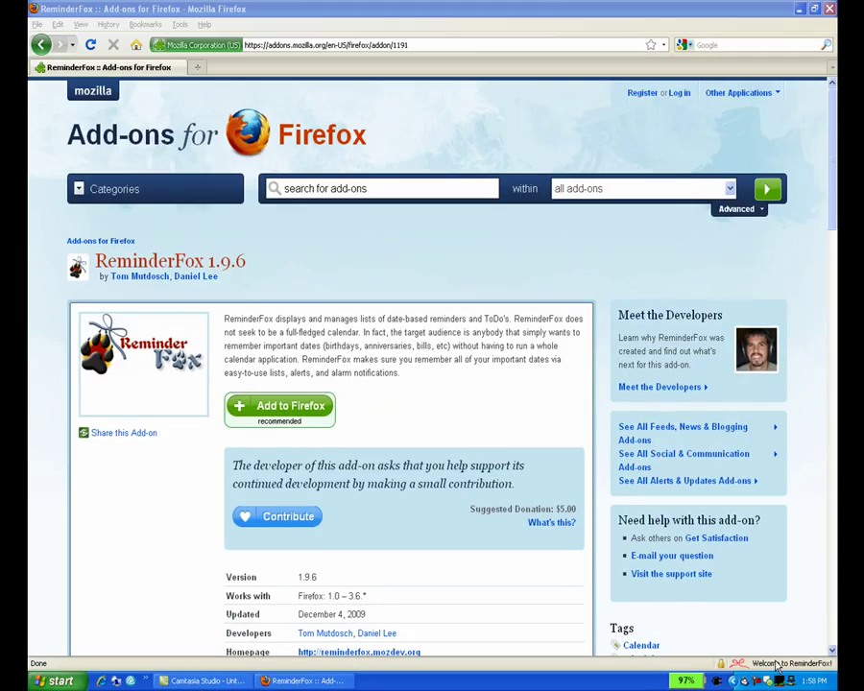
Step: Open the ReminderFox list from the Firefox status bar, showing the December 18 Welcome reminder
{"action": "left_click", "coordinate": [778, 665]}
{"action": "mouse_move", "coordinate": [413, 269]}
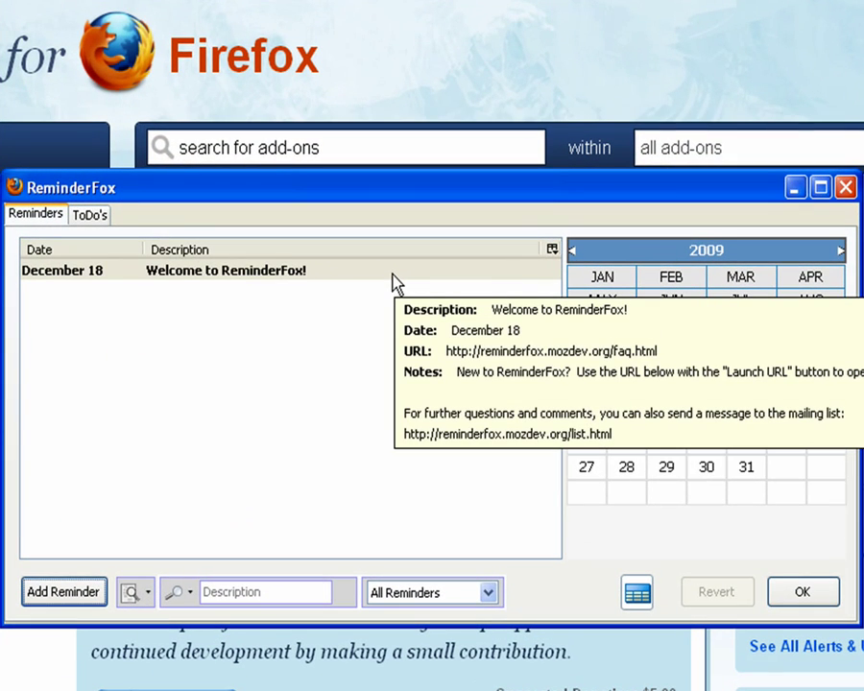
Step: Launch the Welcome reminder's ReminderFox FAQ link in a browser tab, then cancel the editor unchanged
{"action": "double_click", "coordinate": [318, 277]}
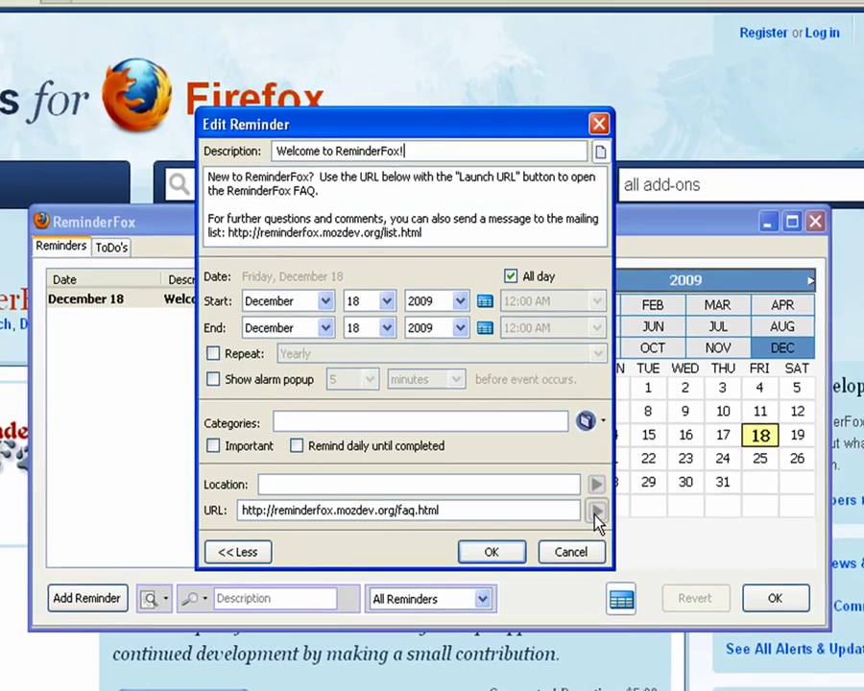
{"action": "left_click", "coordinate": [610, 499]}
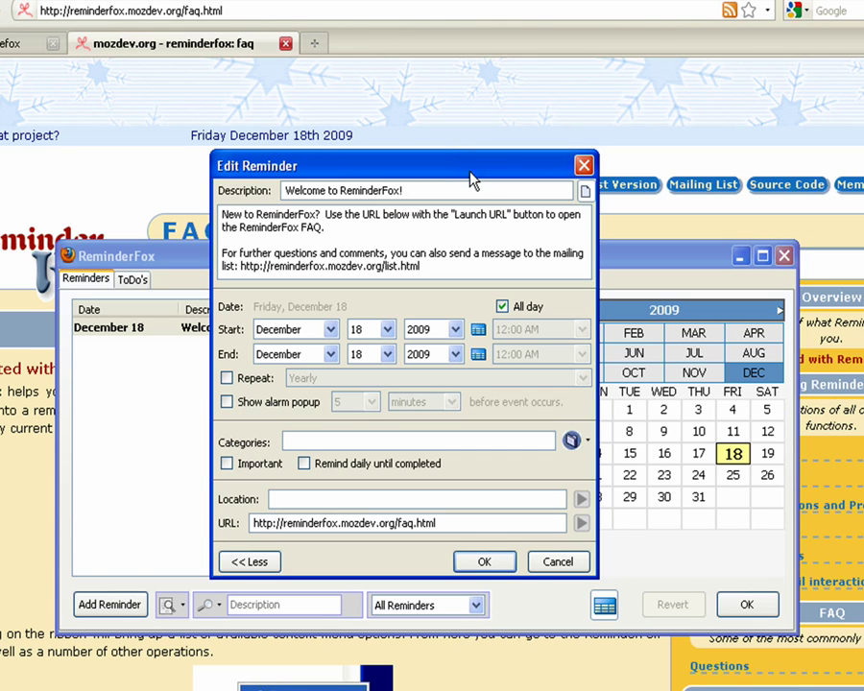
{"action": "left_click", "coordinate": [555, 563]}
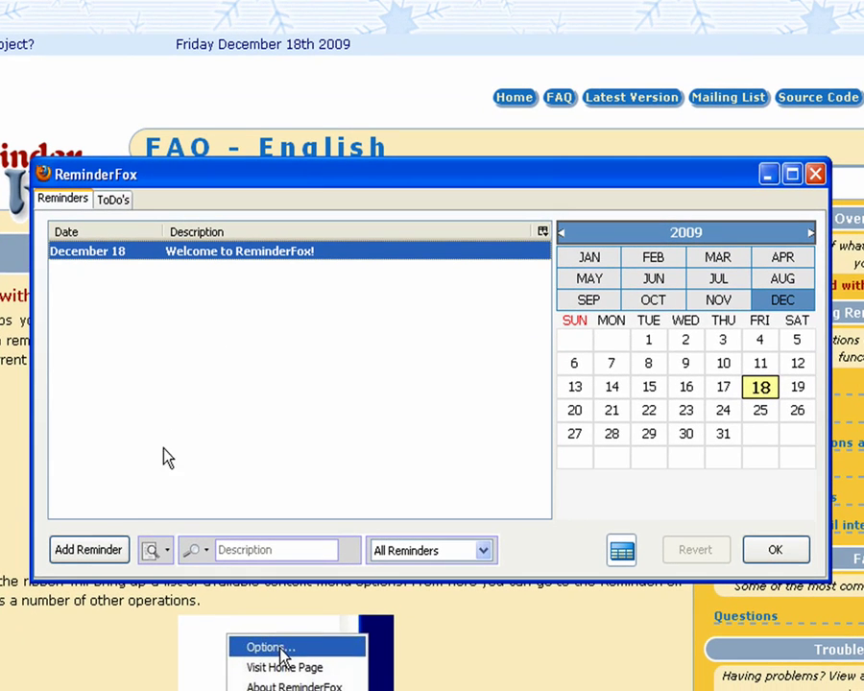
Step: Add a January 11, 2009 reminder "Tom's Birthday" with <1978> inserted, categorized Birthday
{"action": "left_click", "coordinate": [589, 257]}
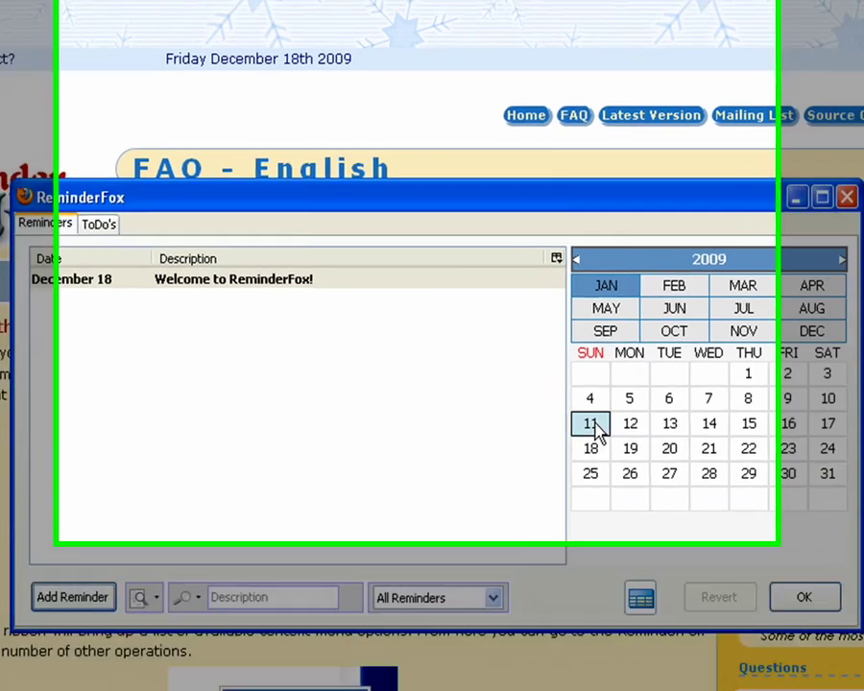
{"action": "double_click", "coordinate": [577, 390]}
{"action": "type", "text": "Tom's "}
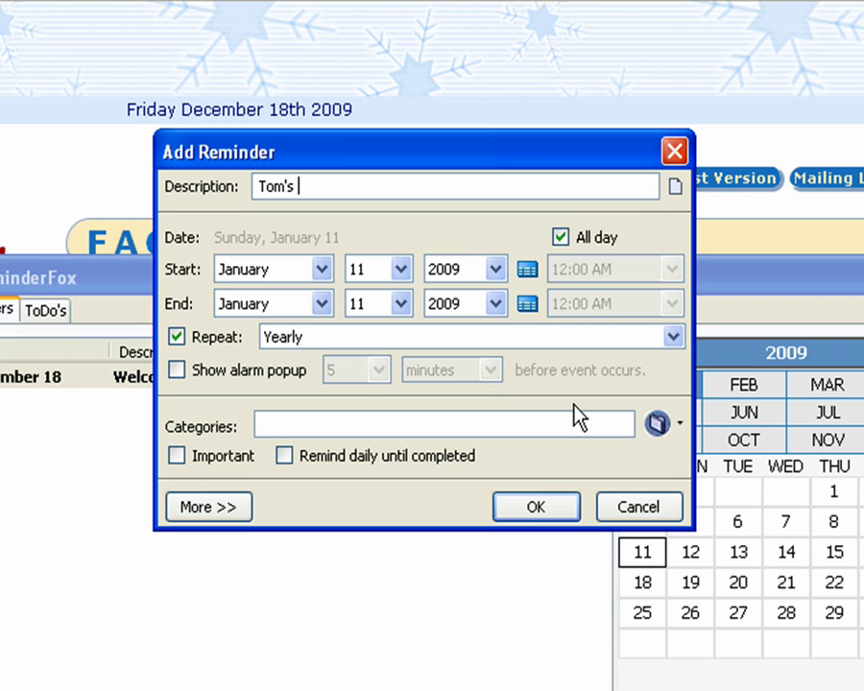
{"action": "type", "text": "Birthday"}
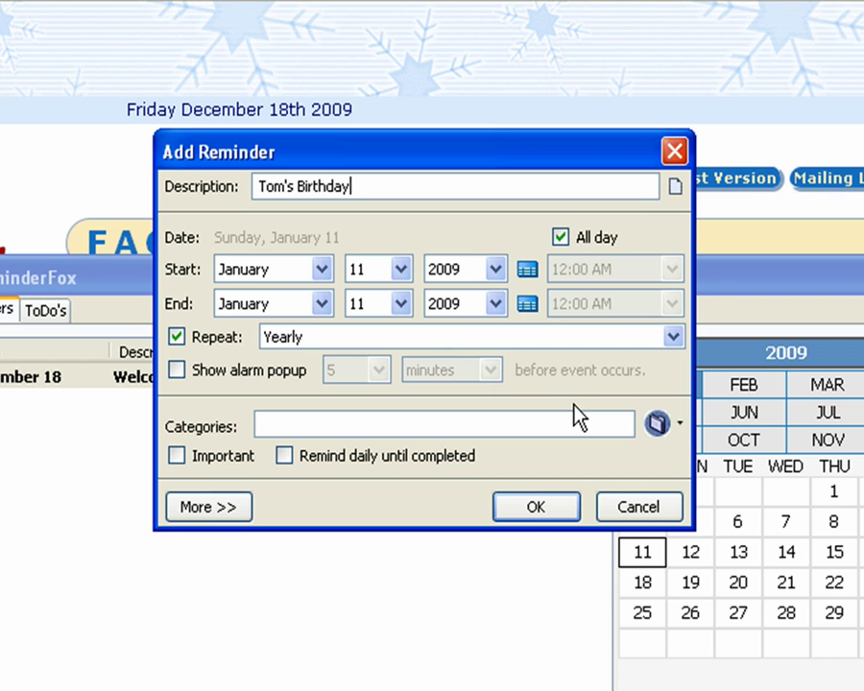
{"action": "left_click", "coordinate": [295, 187]}
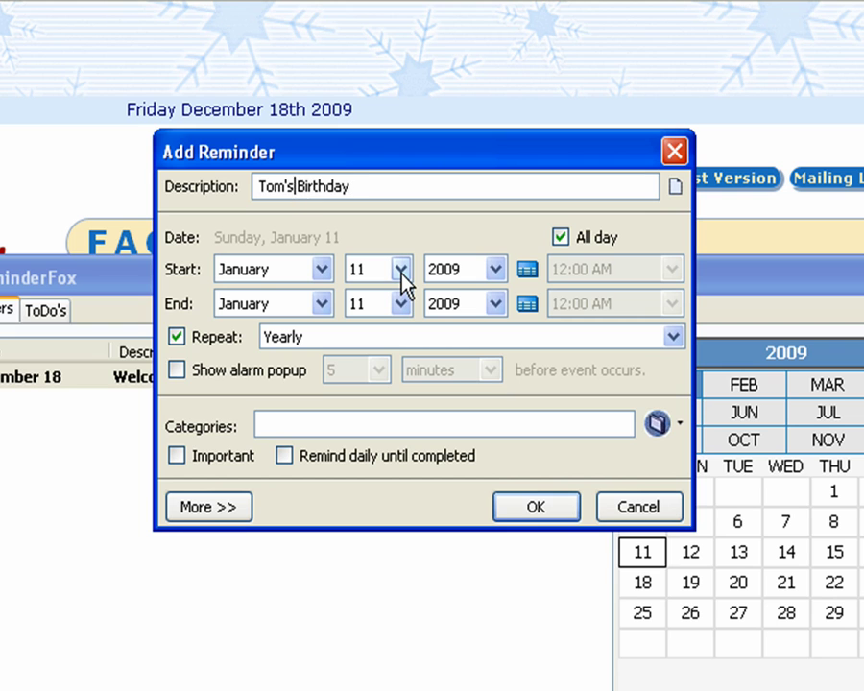
{"action": "type", "text": "<1978>"}
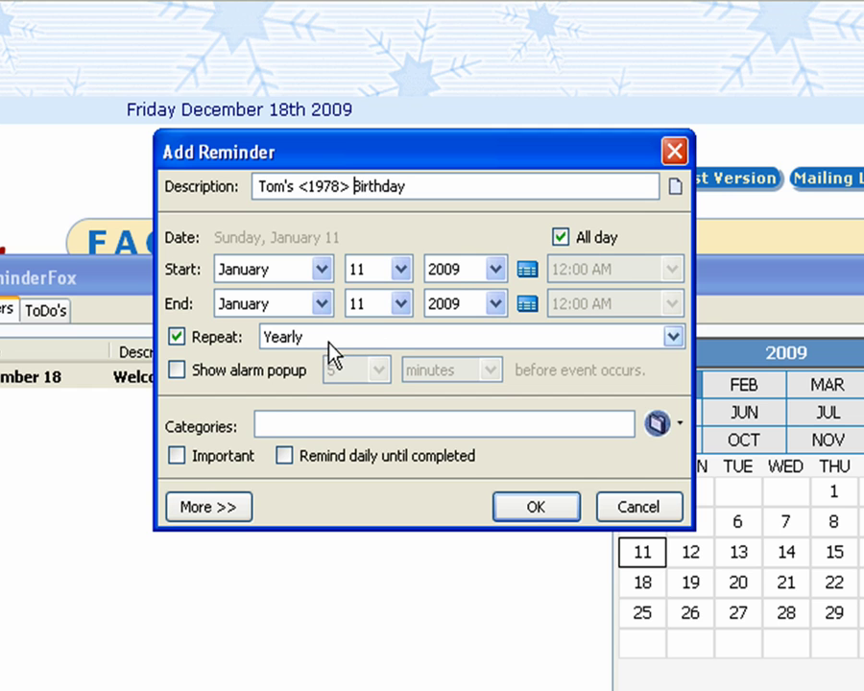
{"action": "left_click", "coordinate": [301, 416]}
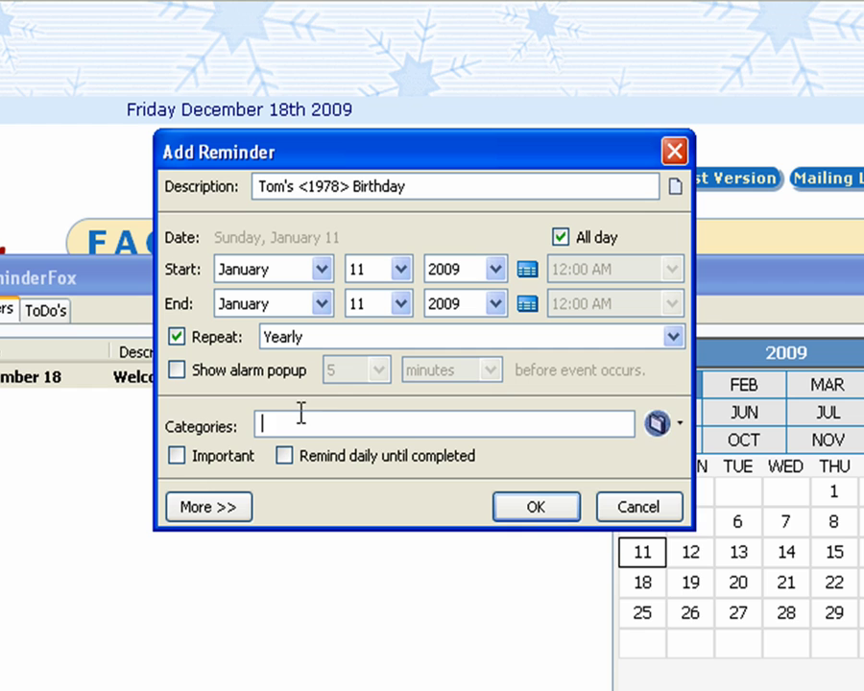
{"action": "left_click", "coordinate": [669, 428]}
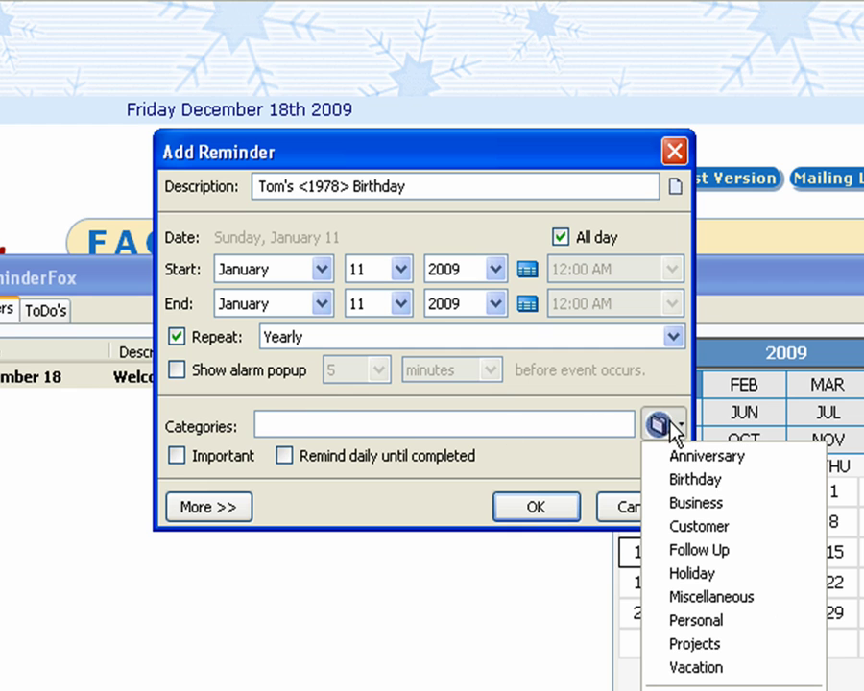
{"action": "left_click", "coordinate": [693, 480]}
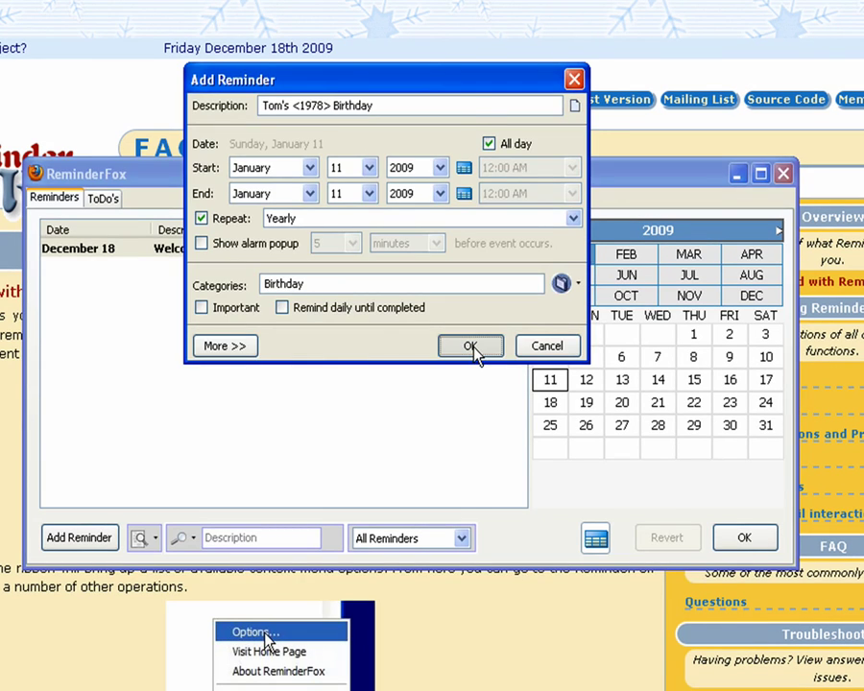
{"action": "left_click", "coordinate": [471, 348]}
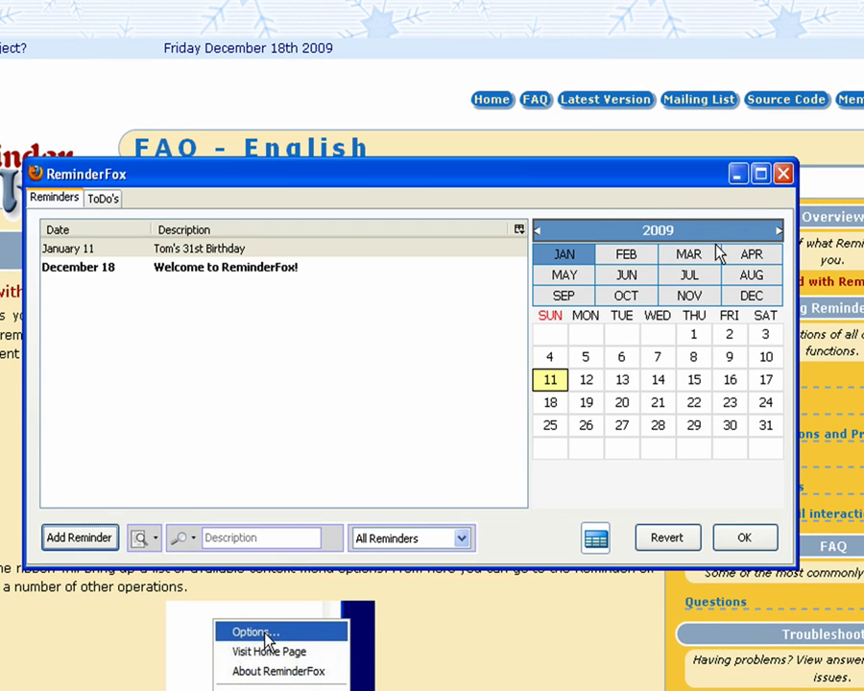
Step: Step the calendar ahead to 2012 to watch the birthday age update, then return to 2009
{"action": "left_click", "coordinate": [779, 231]}
{"action": "left_click", "coordinate": [779, 231]}
{"action": "left_click", "coordinate": [778, 232]}
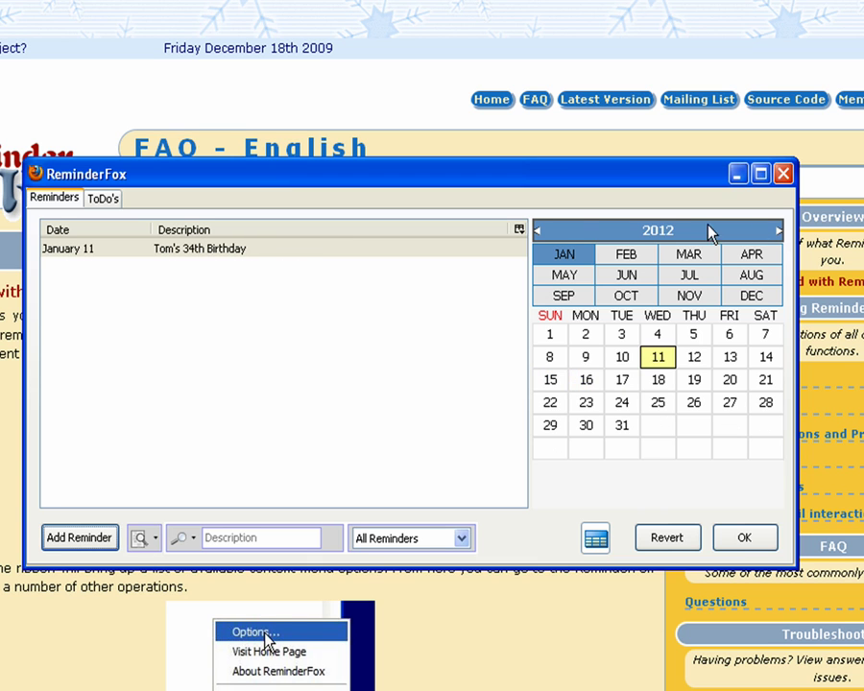
{"action": "left_click", "coordinate": [538, 232]}
{"action": "left_click", "coordinate": [538, 231]}
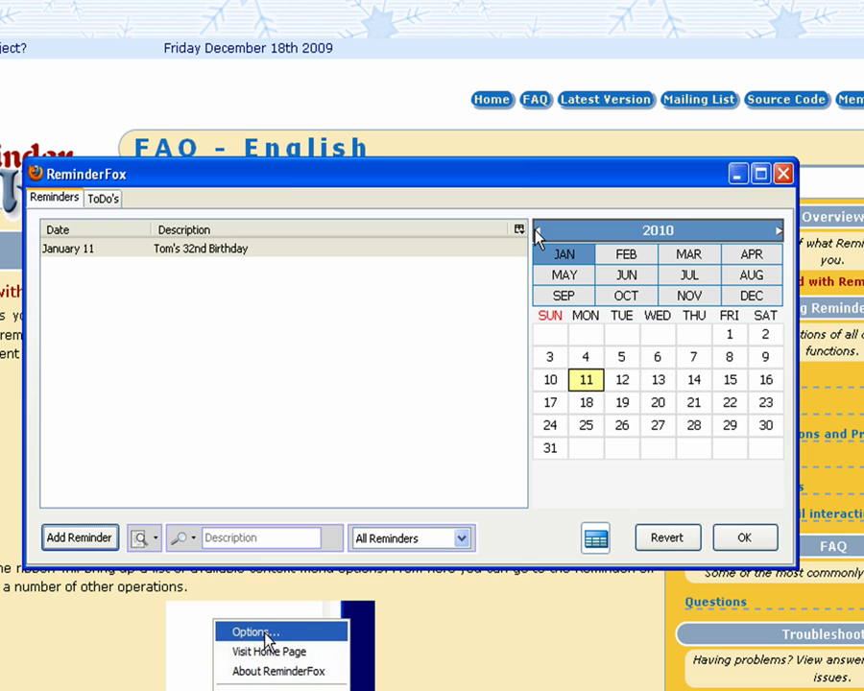
{"action": "left_click", "coordinate": [538, 231]}
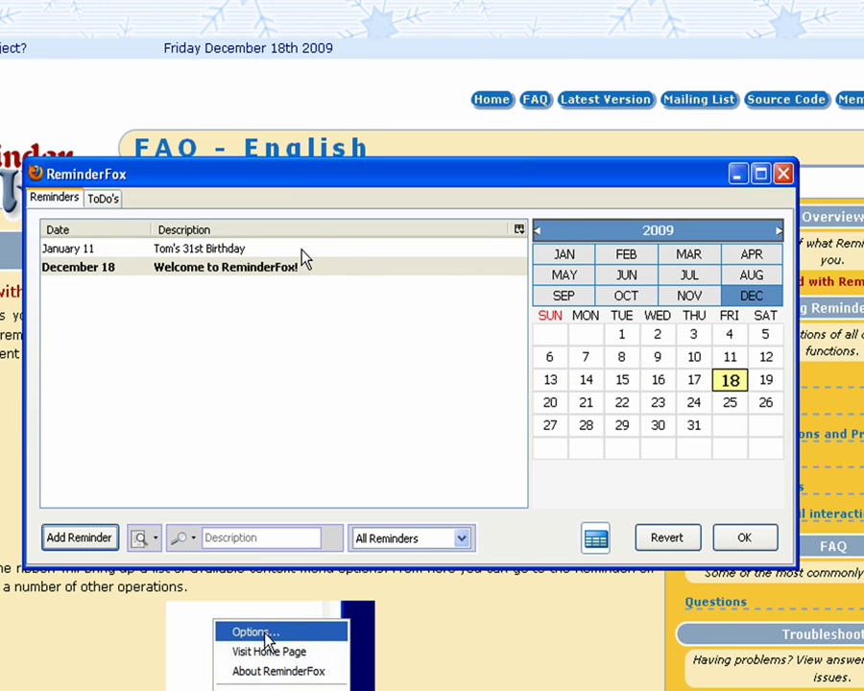
{"action": "left_click", "coordinate": [329, 251]}
Step: Check a day's shortcut menu, then start a new reminder for December 18, 2009
{"action": "left_click", "coordinate": [550, 379]}
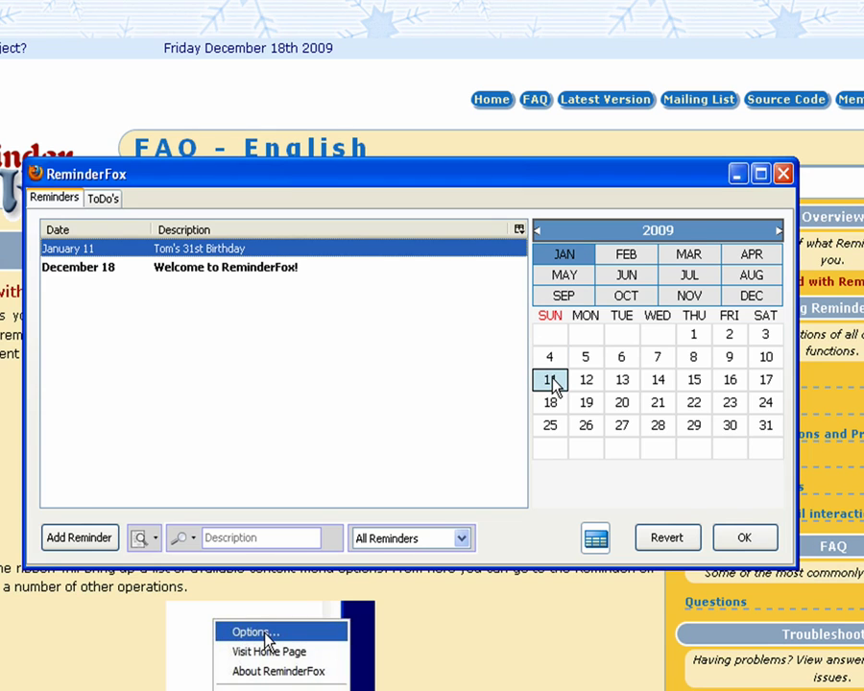
{"action": "right_click", "coordinate": [665, 381]}
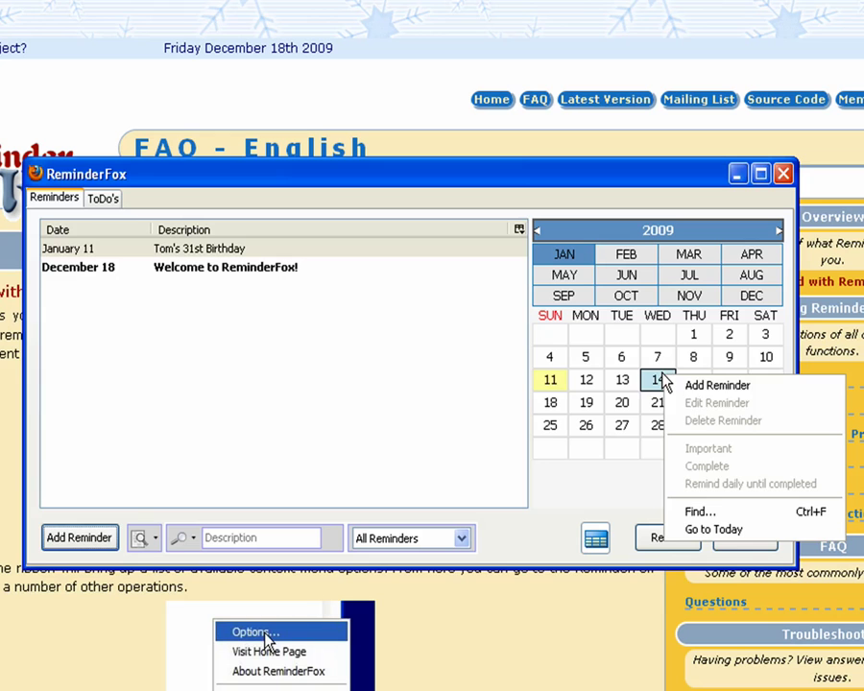
{"action": "left_click", "coordinate": [745, 543]}
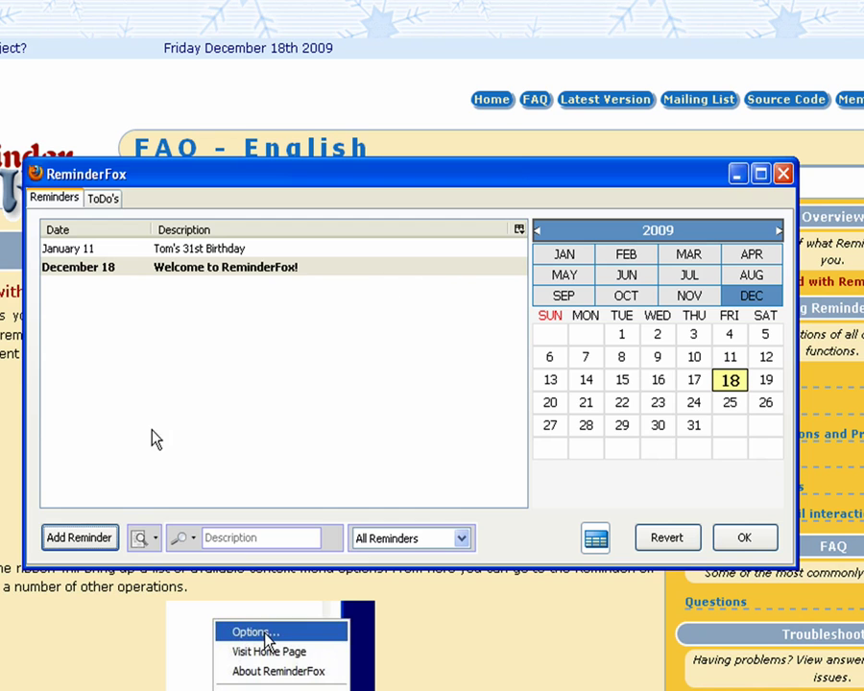
{"action": "left_click", "coordinate": [99, 543]}
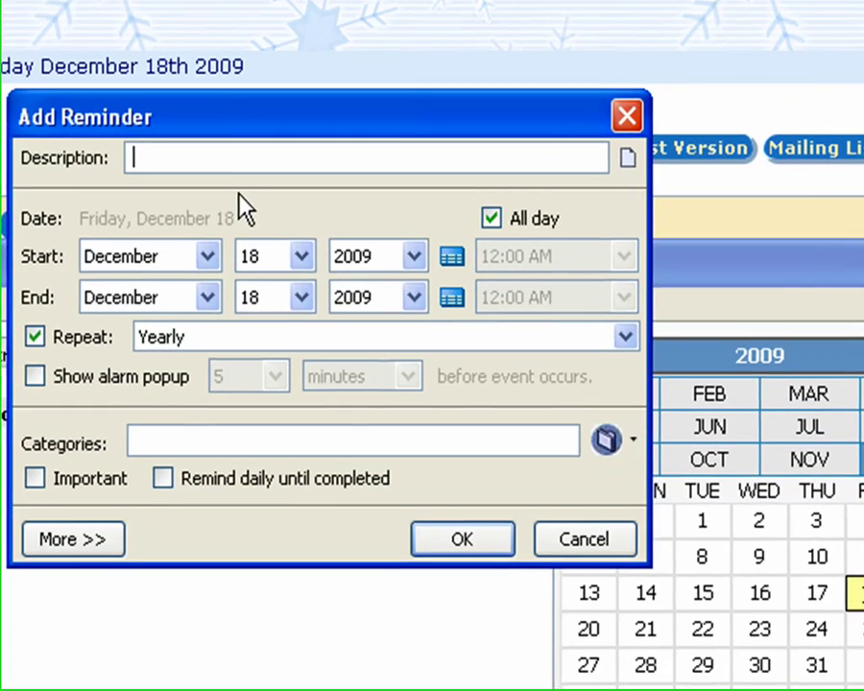
Step: Name the reminder Thanksgiving on November 26, repeating yearly on November's fourth Thursday
{"action": "type", "text": "Tha"}
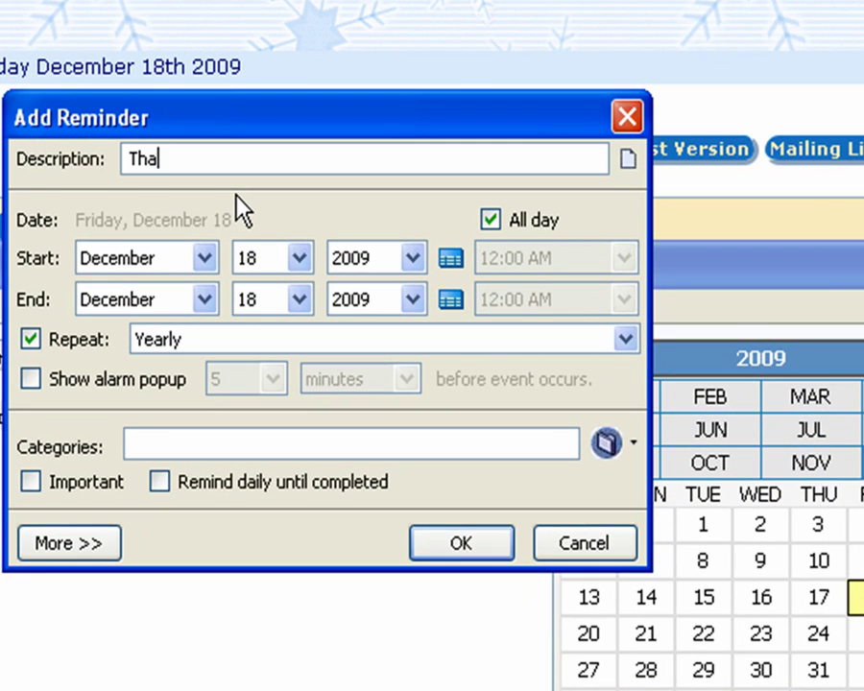
{"action": "type", "text": "nksgiving"}
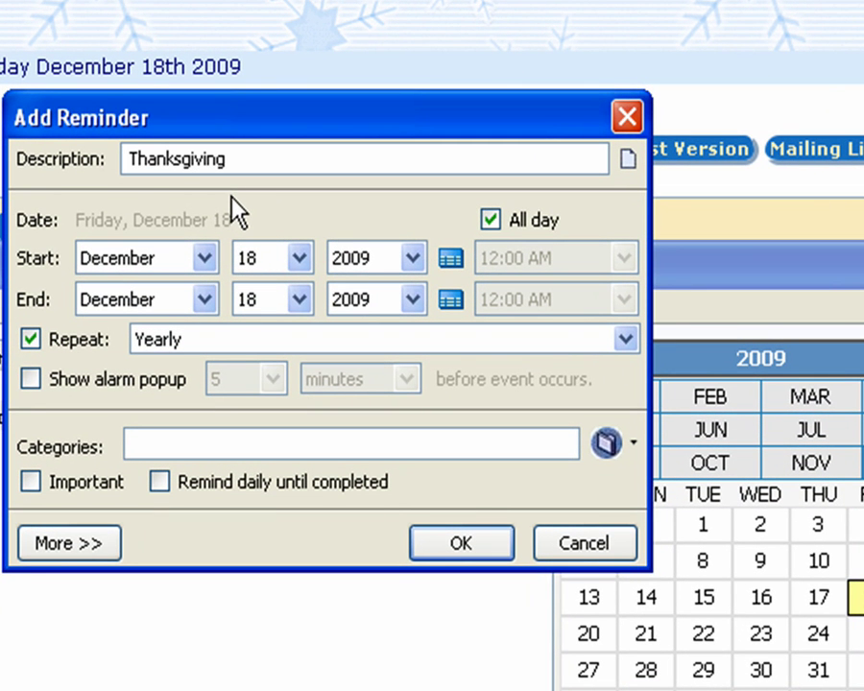
{"action": "left_click", "coordinate": [452, 268]}
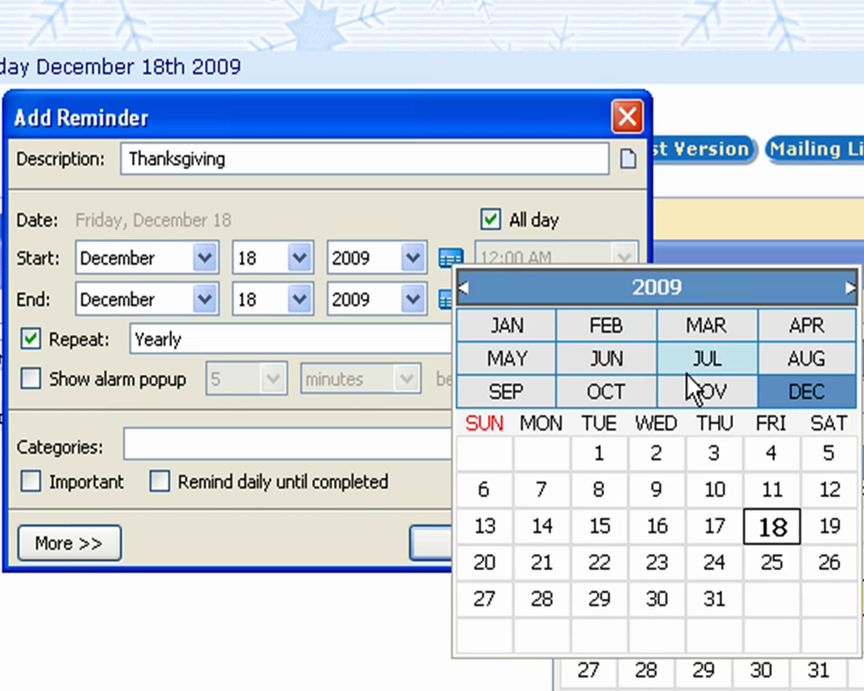
{"action": "left_click", "coordinate": [706, 392]}
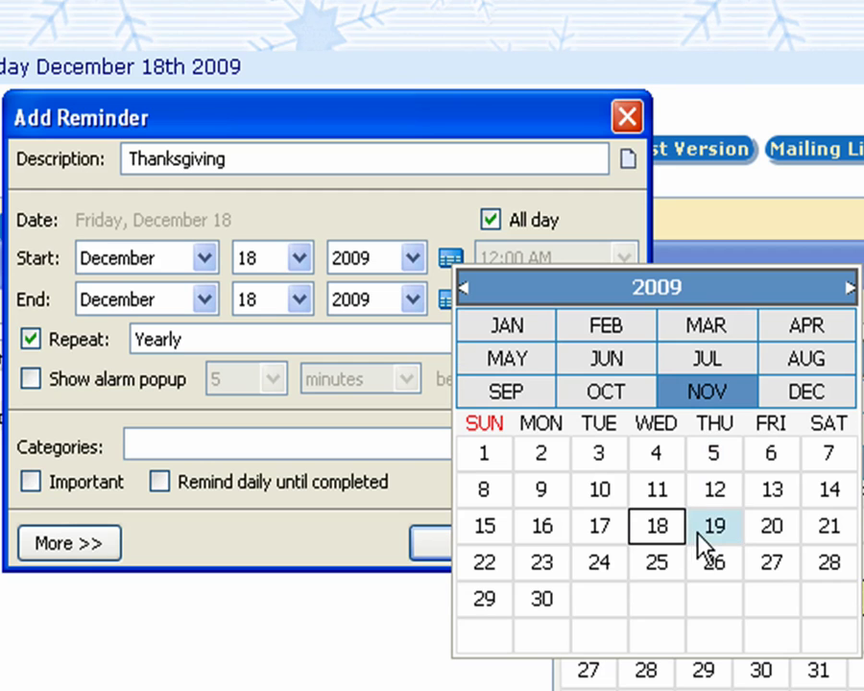
{"action": "left_click", "coordinate": [715, 555]}
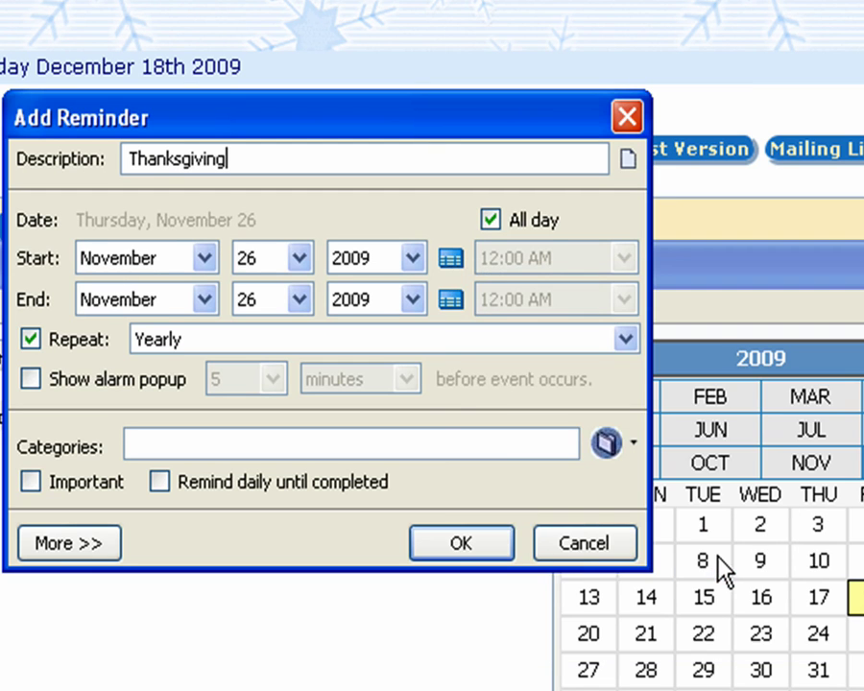
{"action": "left_click", "coordinate": [214, 338]}
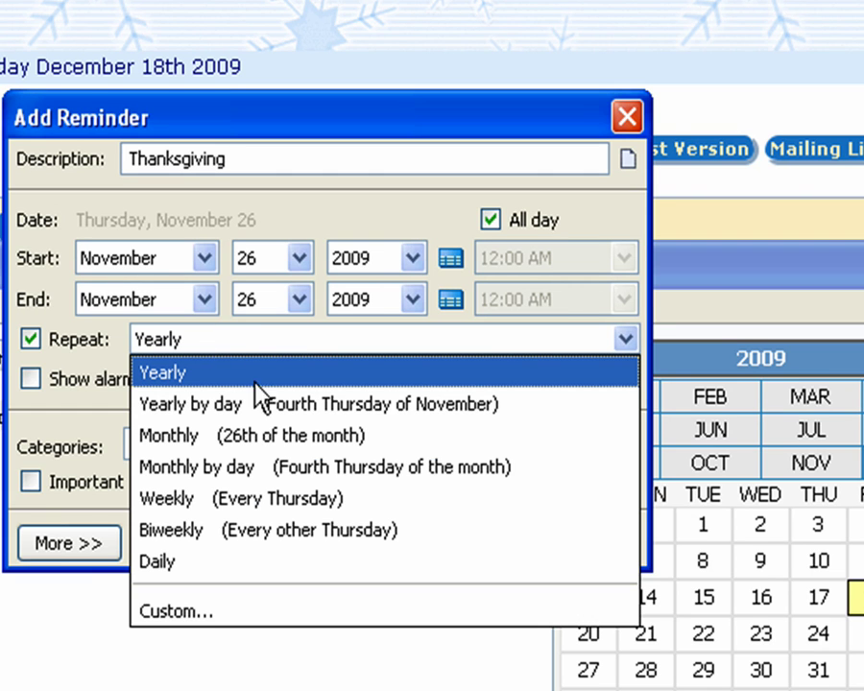
{"action": "left_click", "coordinate": [269, 404]}
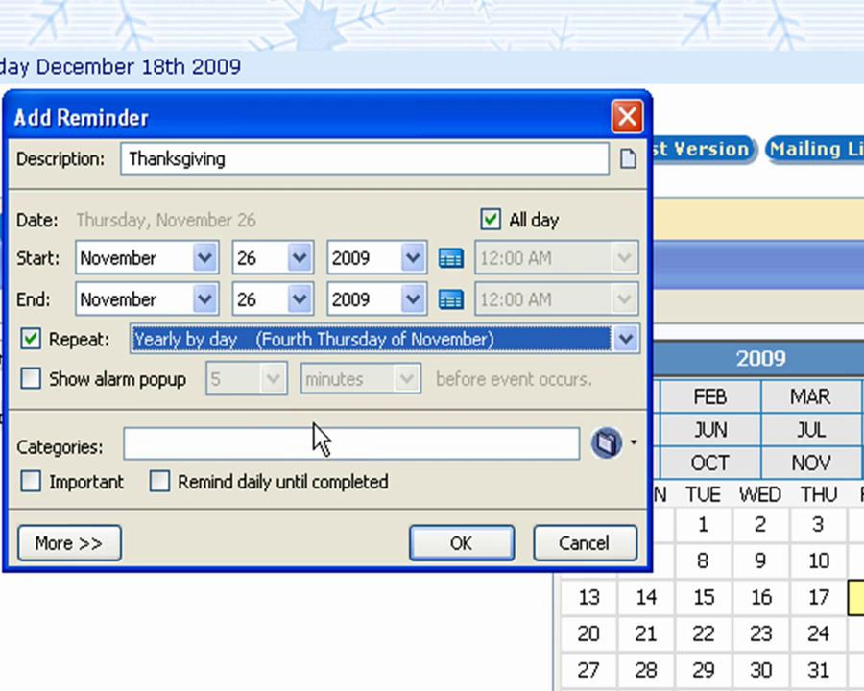
Step: Categorize it Holiday, add the note 'Remember to call Grandma!', and save it
{"action": "left_click", "coordinate": [637, 450]}
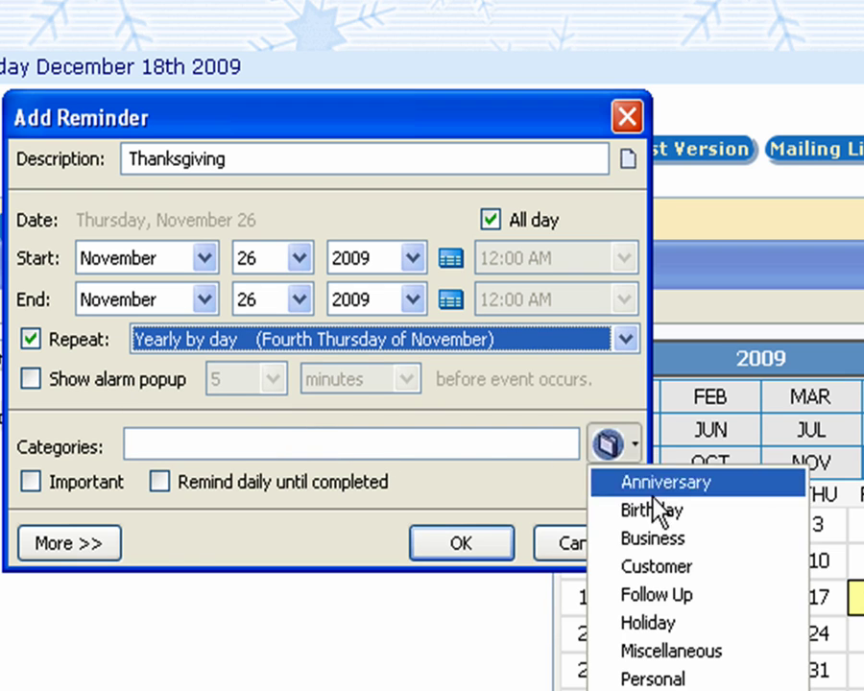
{"action": "left_click", "coordinate": [679, 624]}
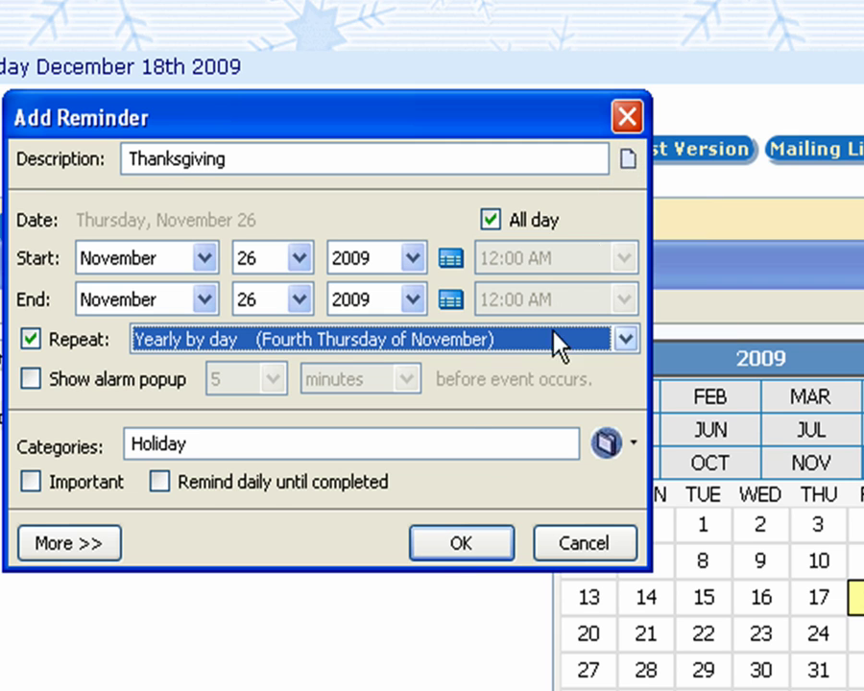
{"action": "left_click", "coordinate": [631, 165]}
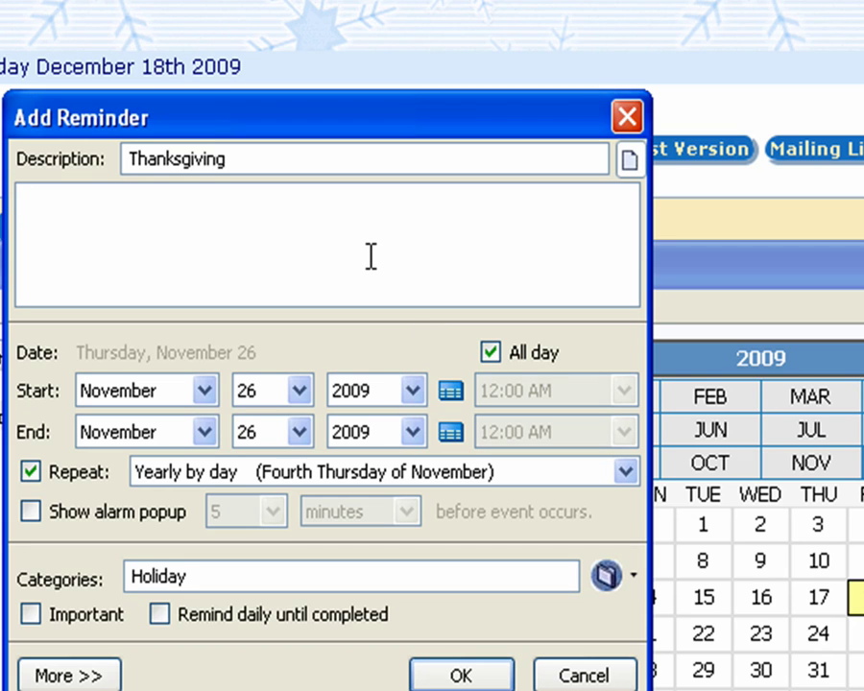
{"action": "type", "text": "Remember "}
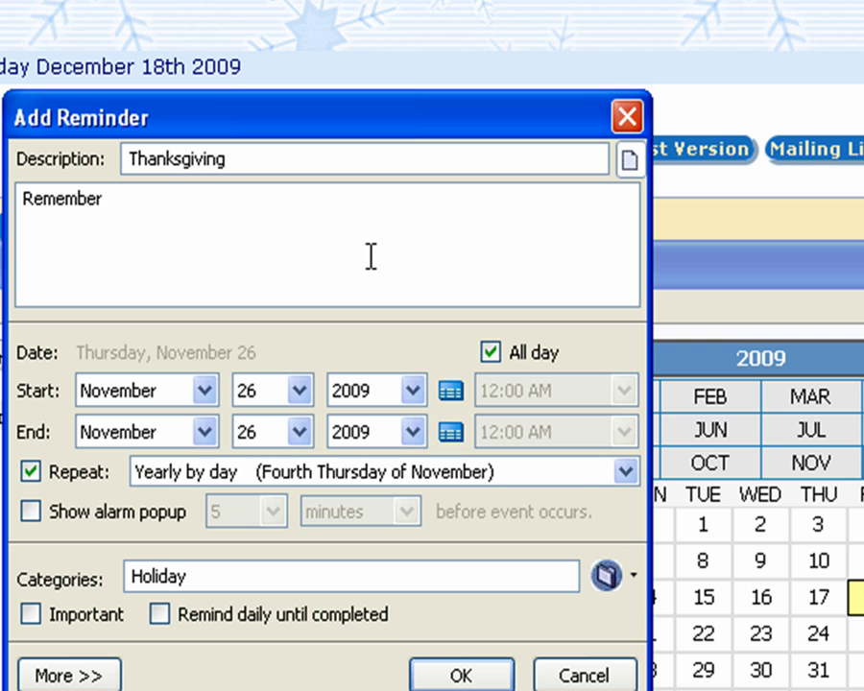
{"action": "type", "text": "to call Grandma"}
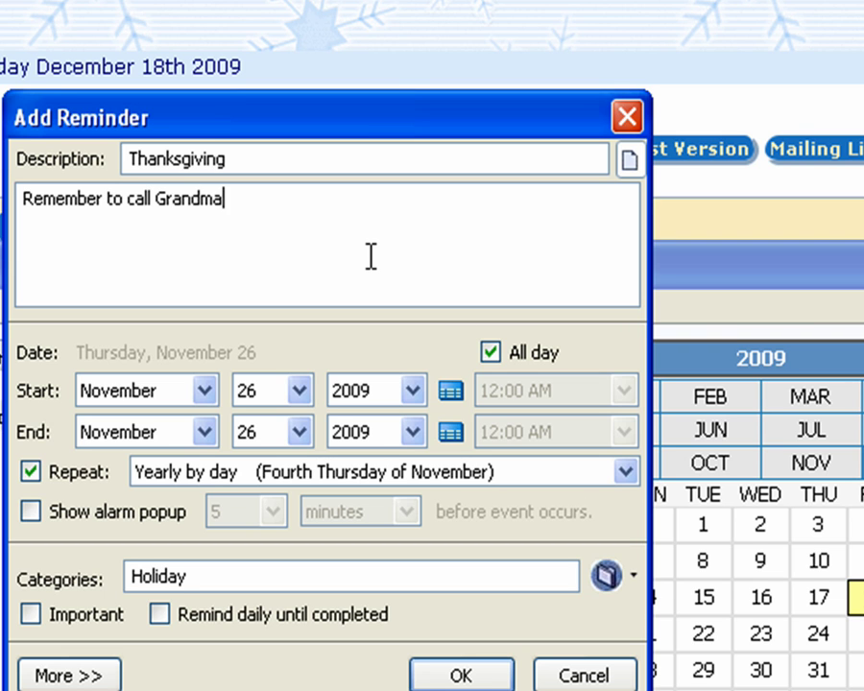
{"action": "type", "text": "!"}
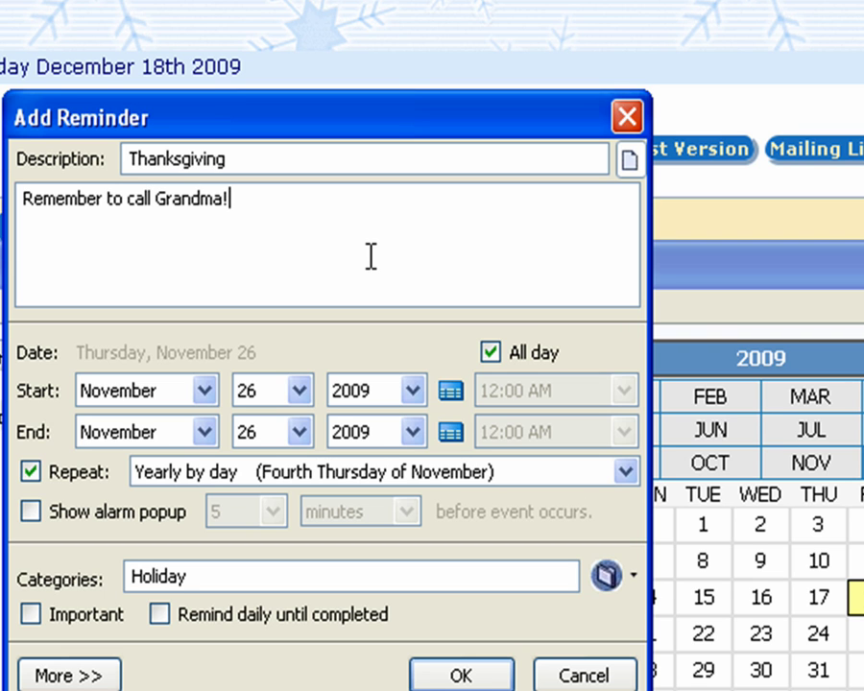
{"action": "left_click", "coordinate": [475, 676]}
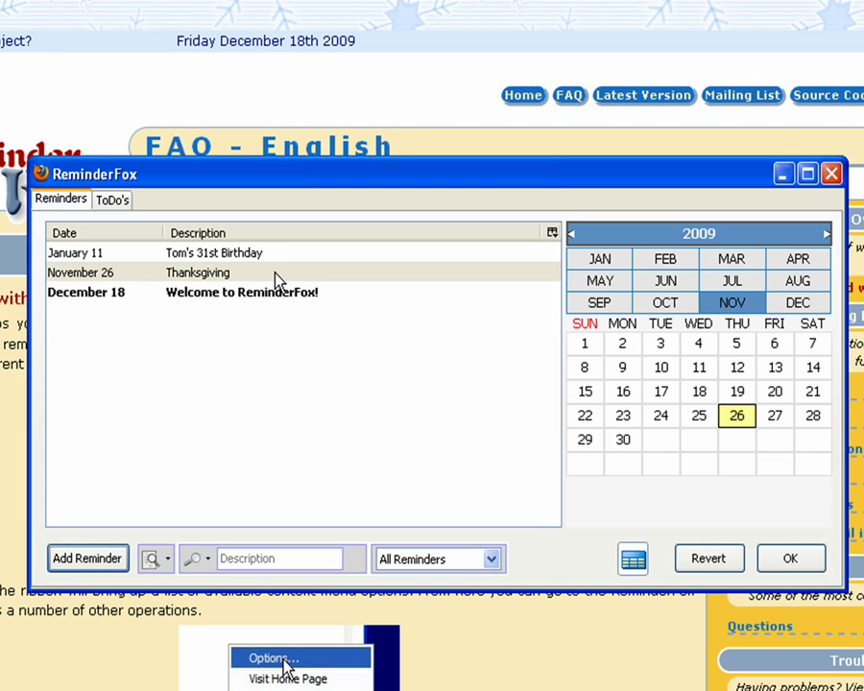
Step: Switch the mini calendar to January 2009 and select Saturday, January 3
{"action": "mouse_move", "coordinate": [276, 279]}
{"action": "left_click", "coordinate": [602, 260]}
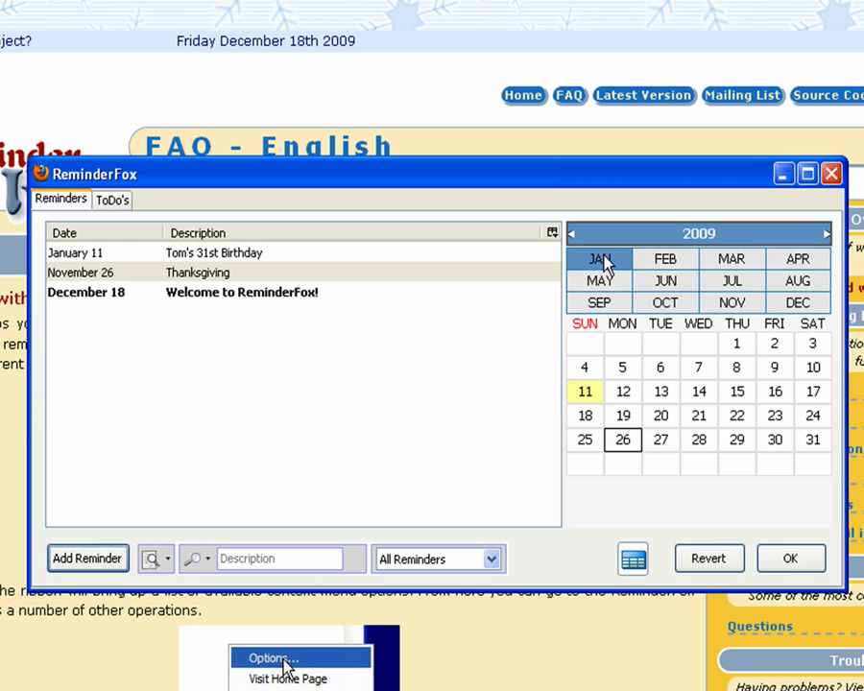
{"action": "left_click", "coordinate": [812, 347]}
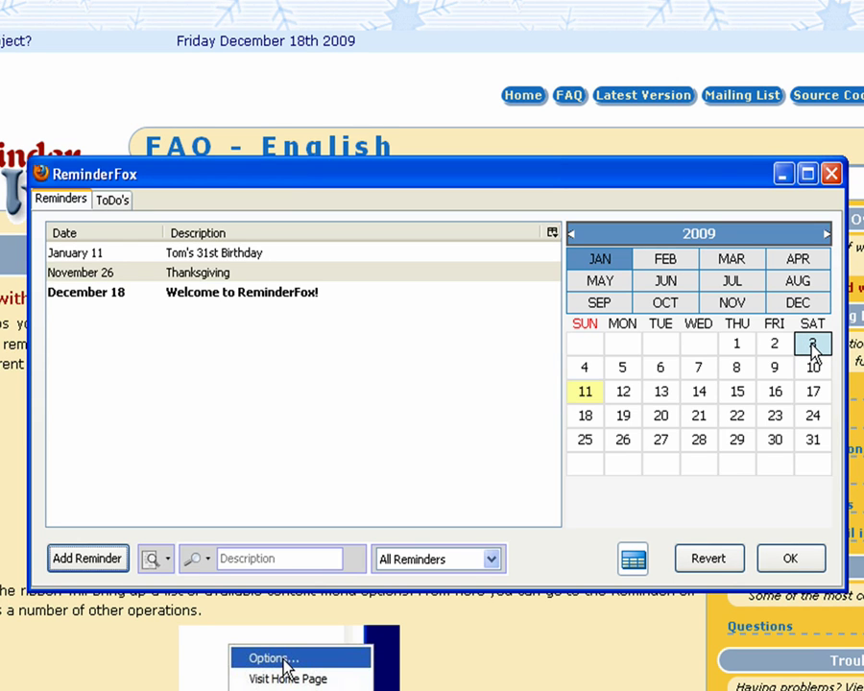
Step: Start a January 3 reminder 'Pay credit card bill' that repeats monthly on the 3rd
{"action": "double_click", "coordinate": [812, 347]}
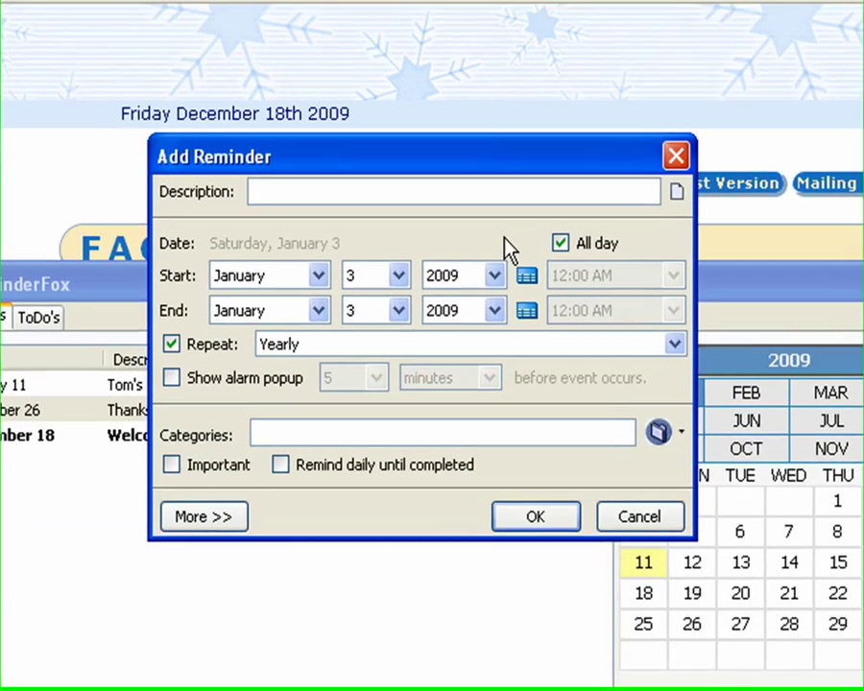
{"action": "type", "text": "Pay cr"}
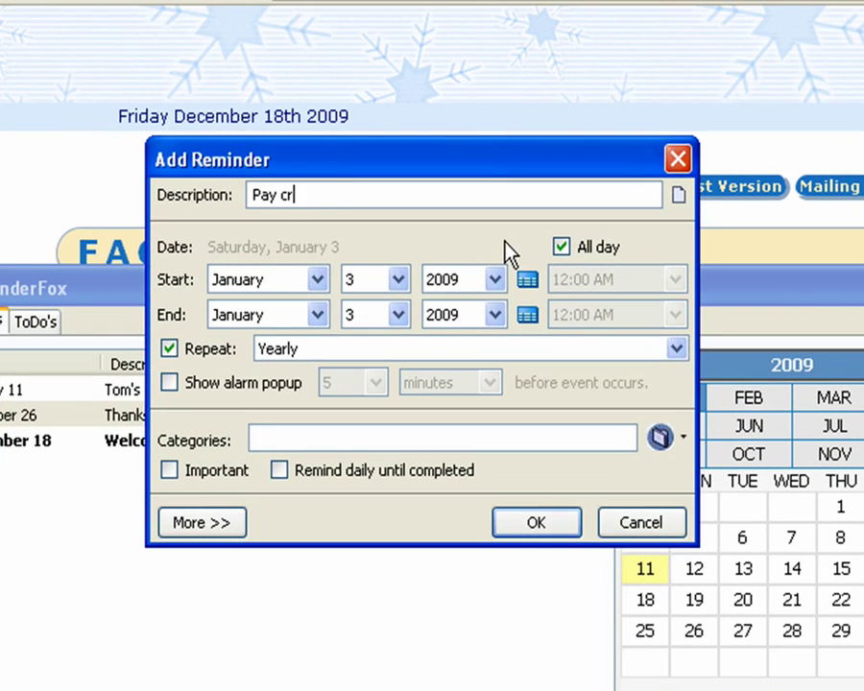
{"action": "type", "text": "edit card bill"}
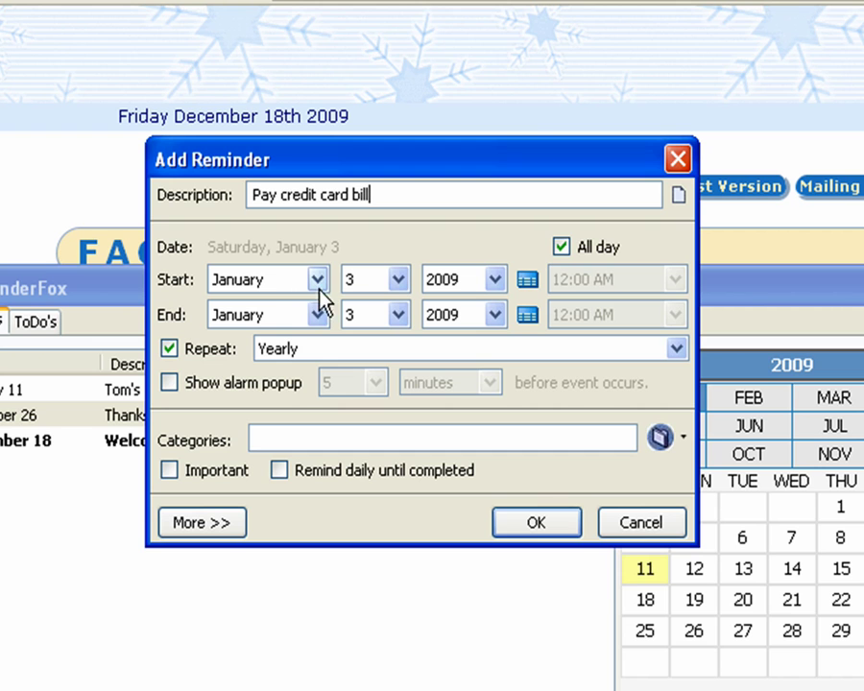
{"action": "left_click", "coordinate": [273, 353]}
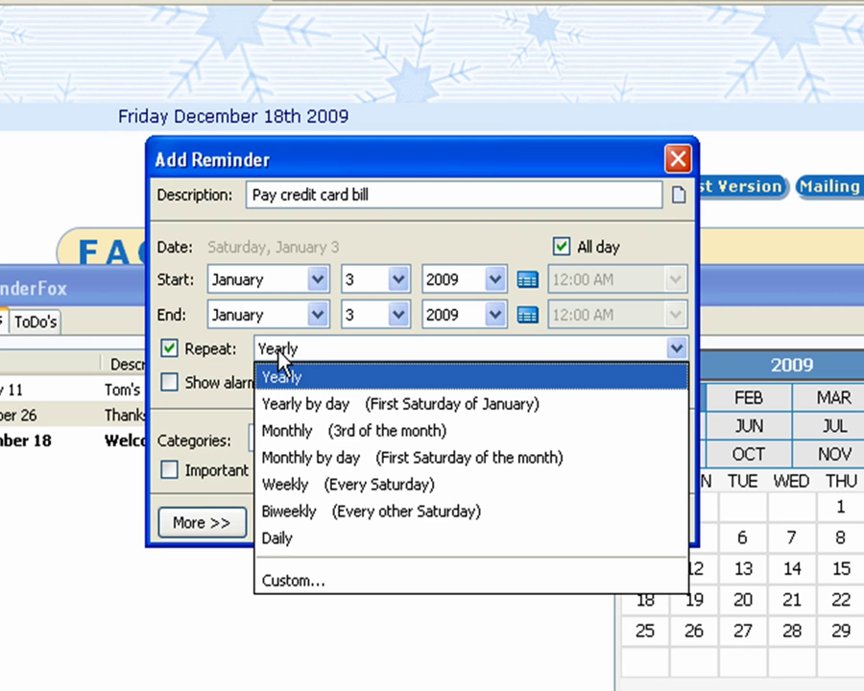
{"action": "left_click", "coordinate": [355, 430]}
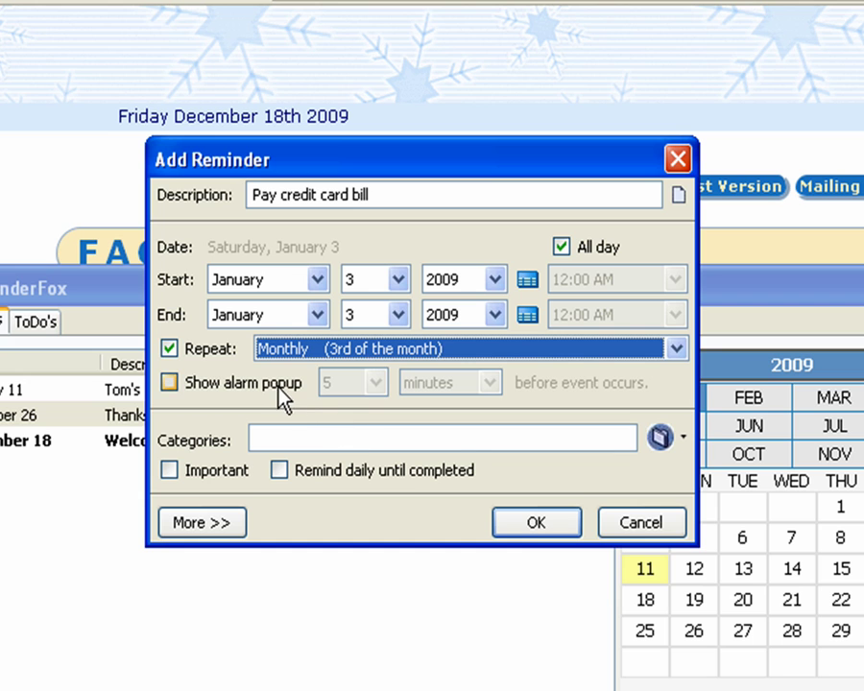
Step: Turn on the reminder's alarm popup set to 3 days beforehand
{"action": "left_click", "coordinate": [279, 389]}
{"action": "left_click", "coordinate": [351, 377]}
{"action": "double_click", "coordinate": [352, 378]}
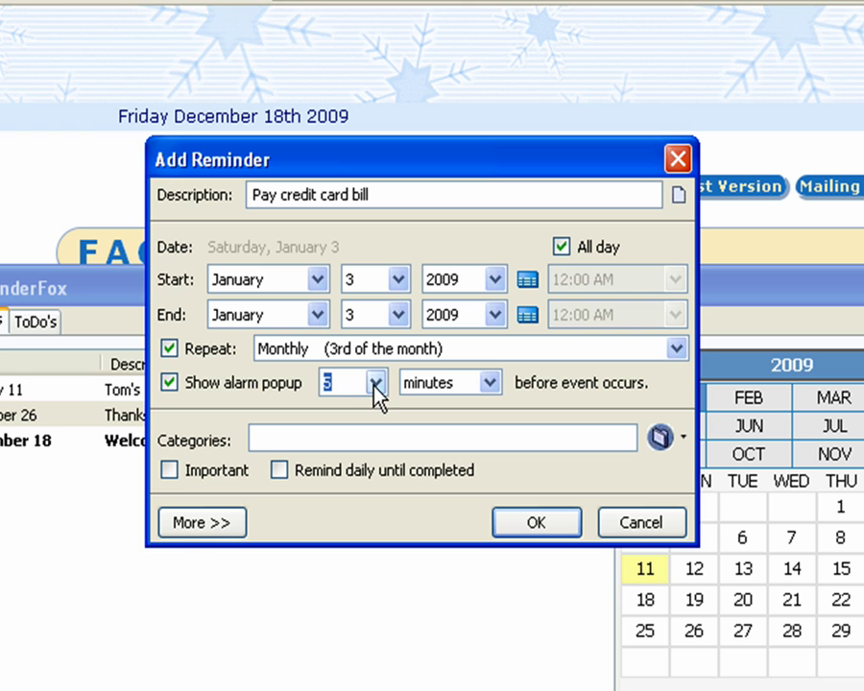
{"action": "type", "text": "3"}
{"action": "left_click", "coordinate": [419, 384]}
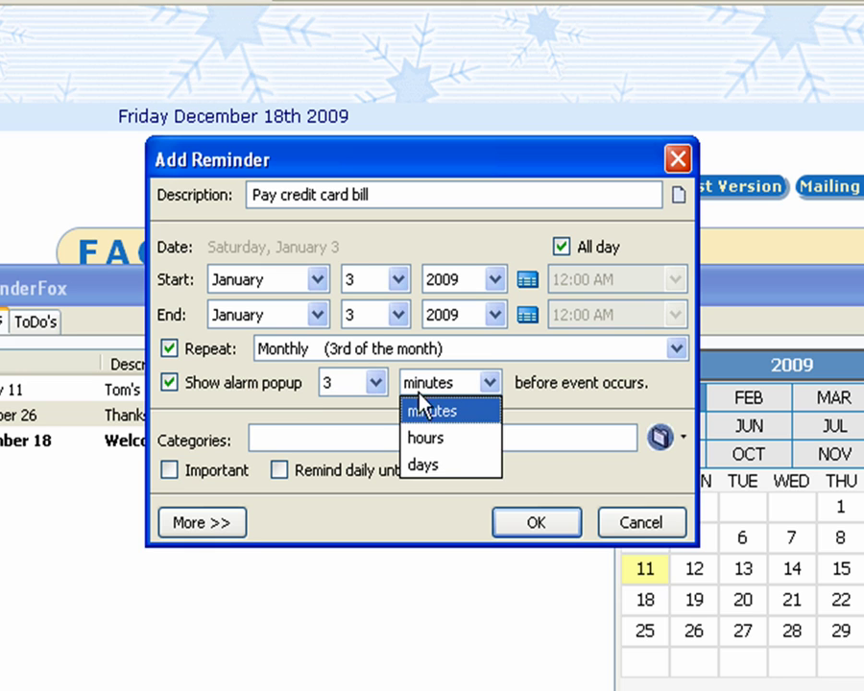
{"action": "left_click", "coordinate": [441, 467]}
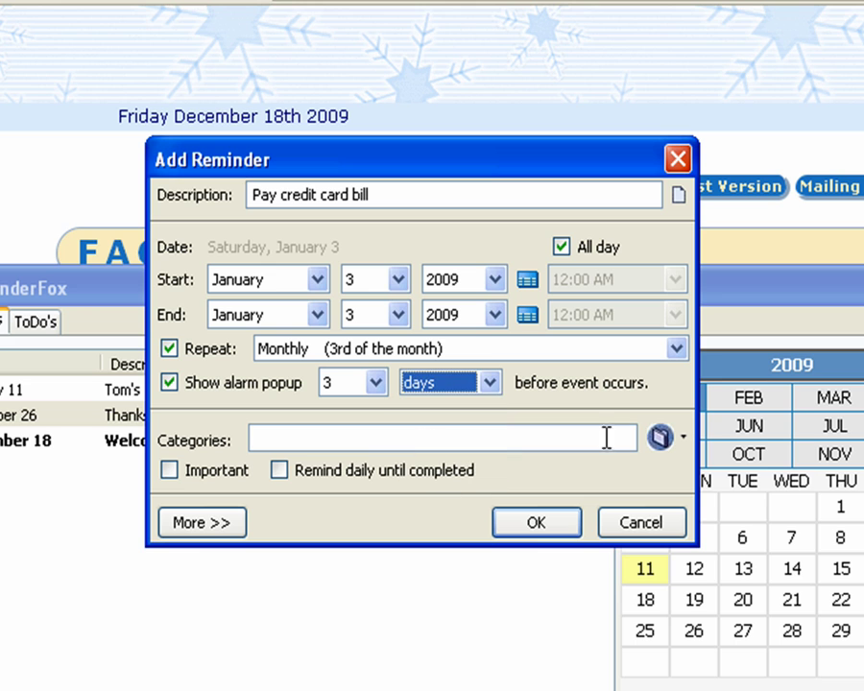
{"action": "left_click", "coordinate": [660, 438]}
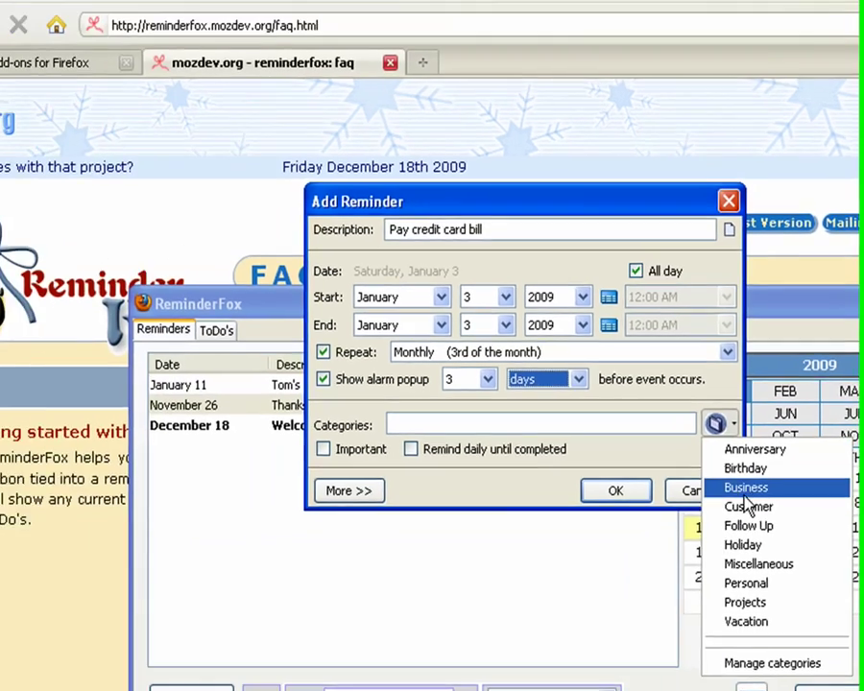
Step: Create a new default category named 'Bills' in Manage categories
{"action": "left_click", "coordinate": [772, 662]}
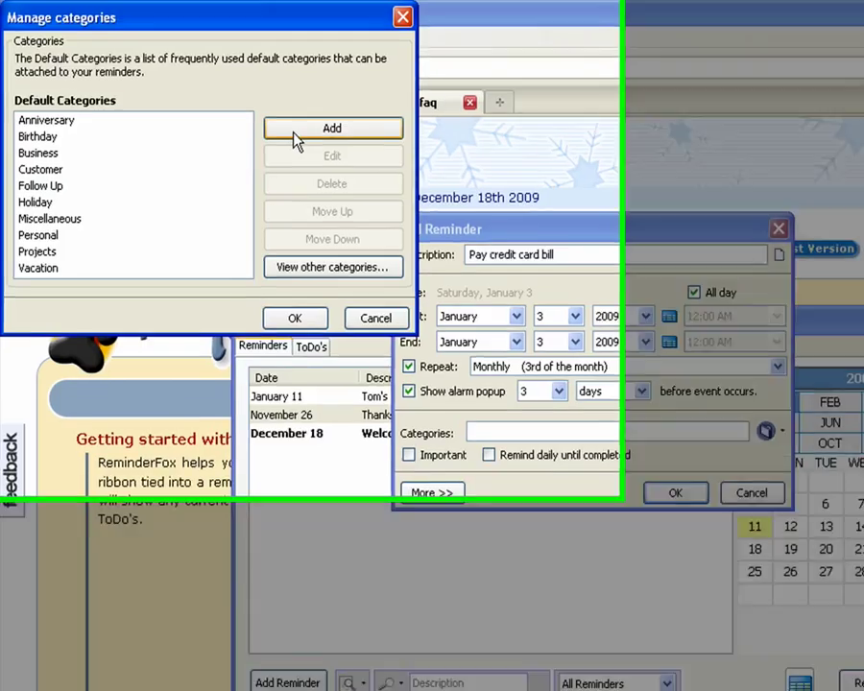
{"action": "left_click", "coordinate": [285, 129]}
{"action": "type", "text": "Bills"}
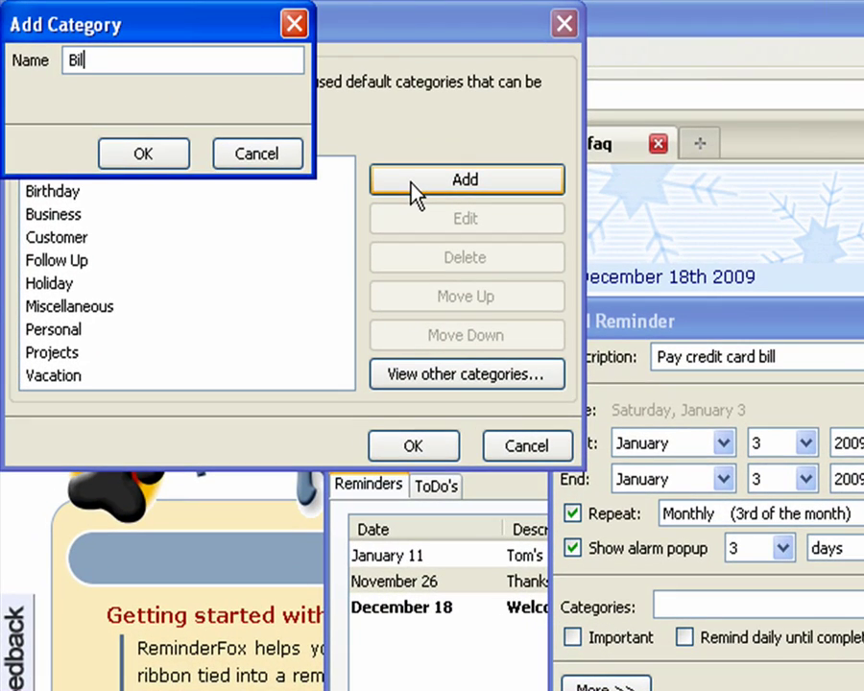
{"action": "left_click", "coordinate": [185, 160]}
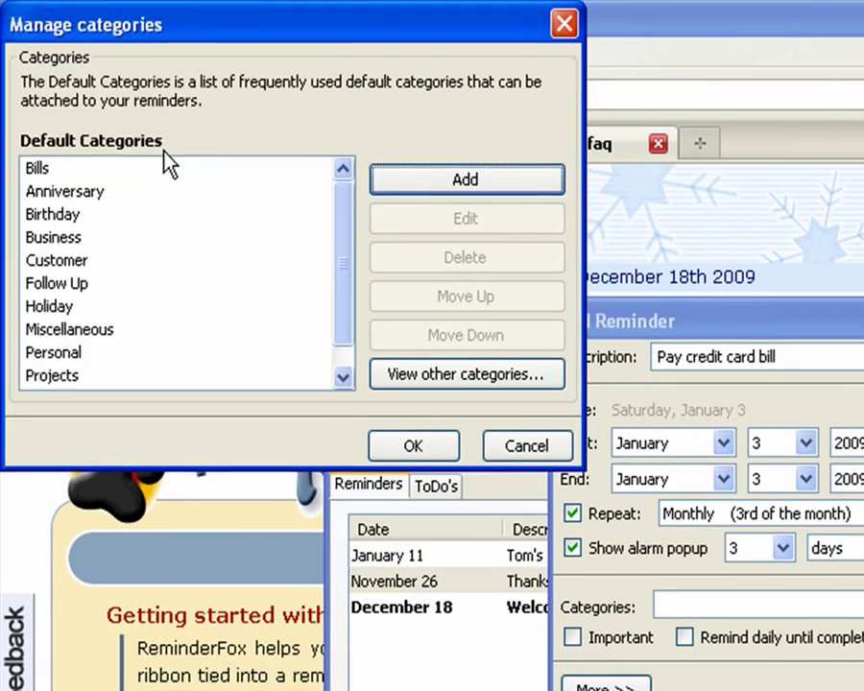
Step: Tag the credit-card reminder Bills, Business and Follow Up, mark it Important, and save
{"action": "left_click", "coordinate": [297, 320]}
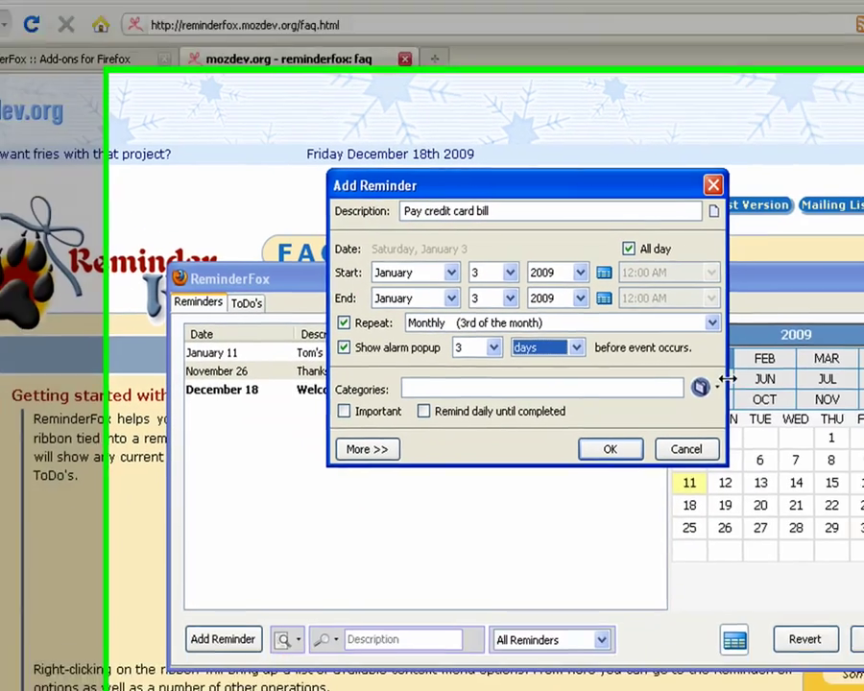
{"action": "left_click", "coordinate": [776, 437]}
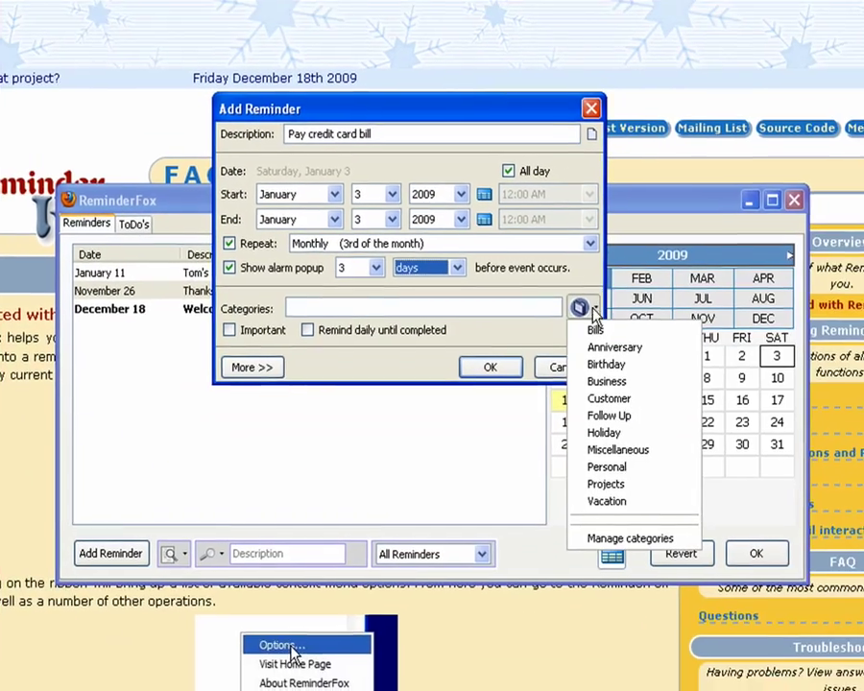
{"action": "left_click", "coordinate": [784, 460]}
{"action": "left_click", "coordinate": [595, 307]}
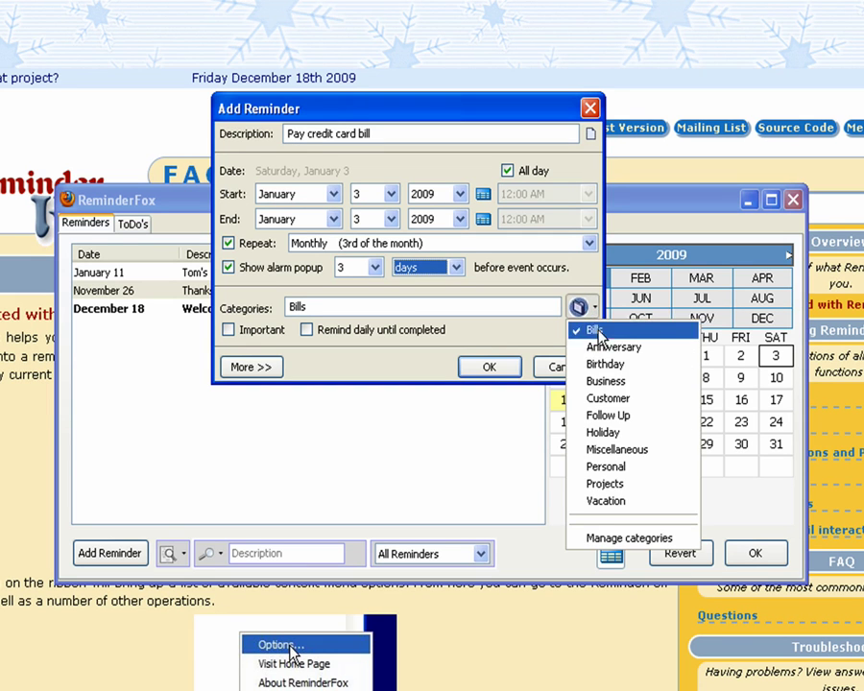
{"action": "left_click", "coordinate": [629, 384]}
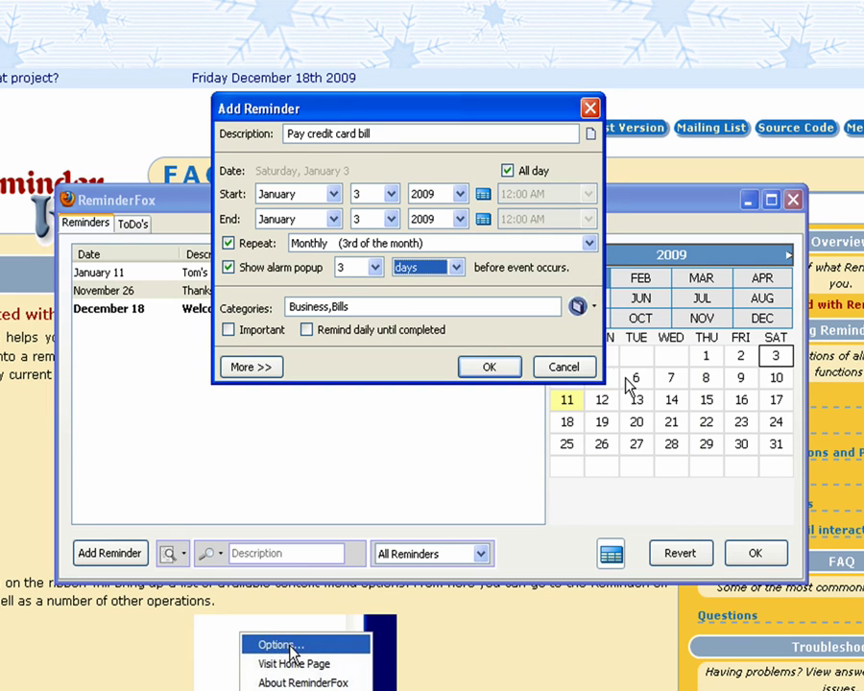
{"action": "left_click", "coordinate": [594, 308]}
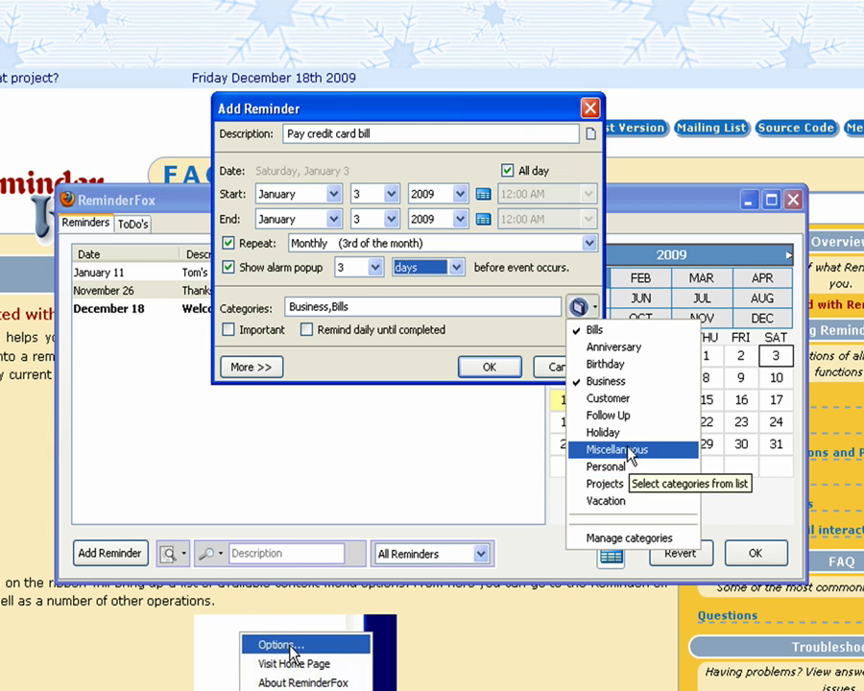
{"action": "left_click", "coordinate": [619, 415]}
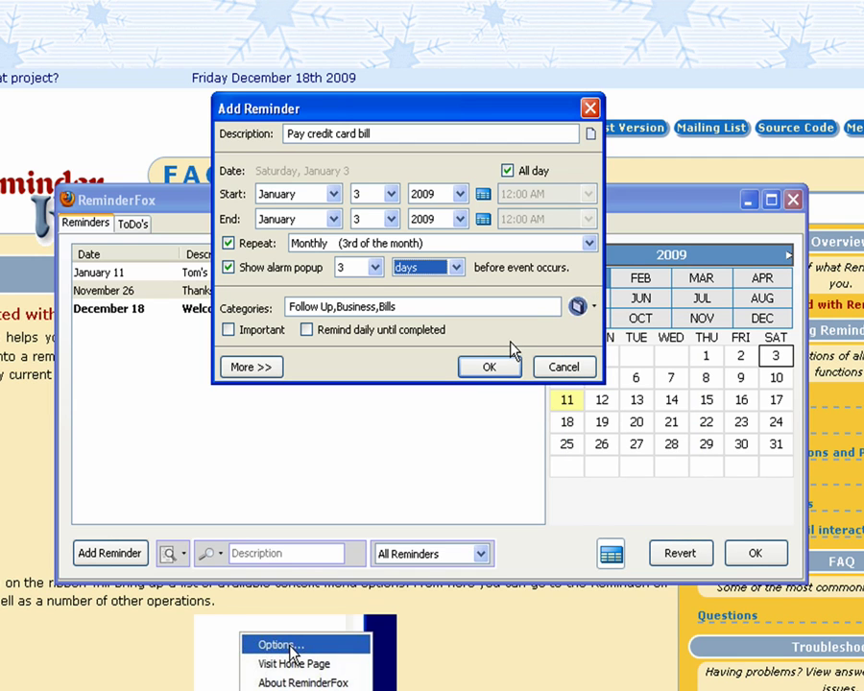
{"action": "left_click", "coordinate": [273, 333]}
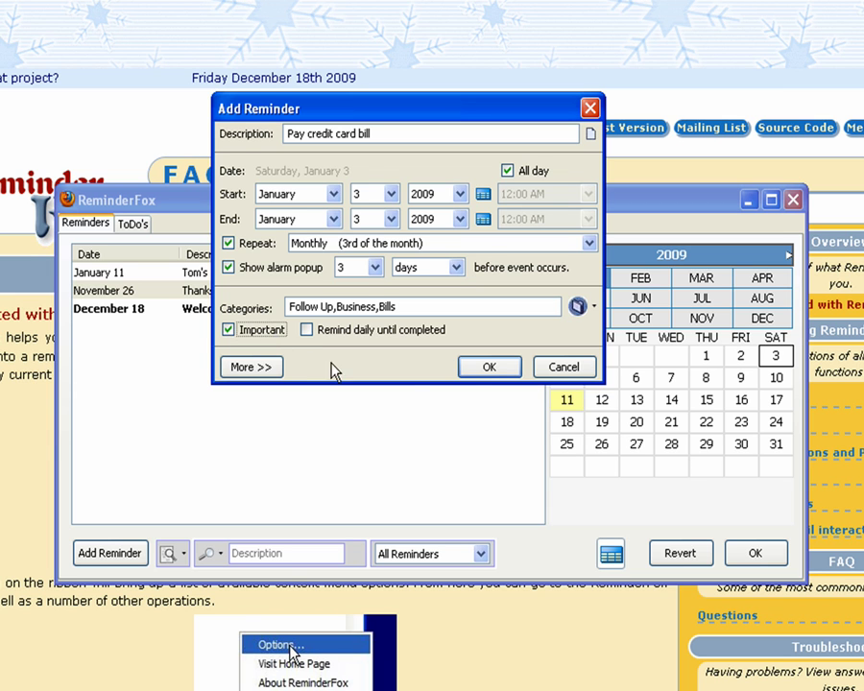
{"action": "left_click", "coordinate": [505, 374]}
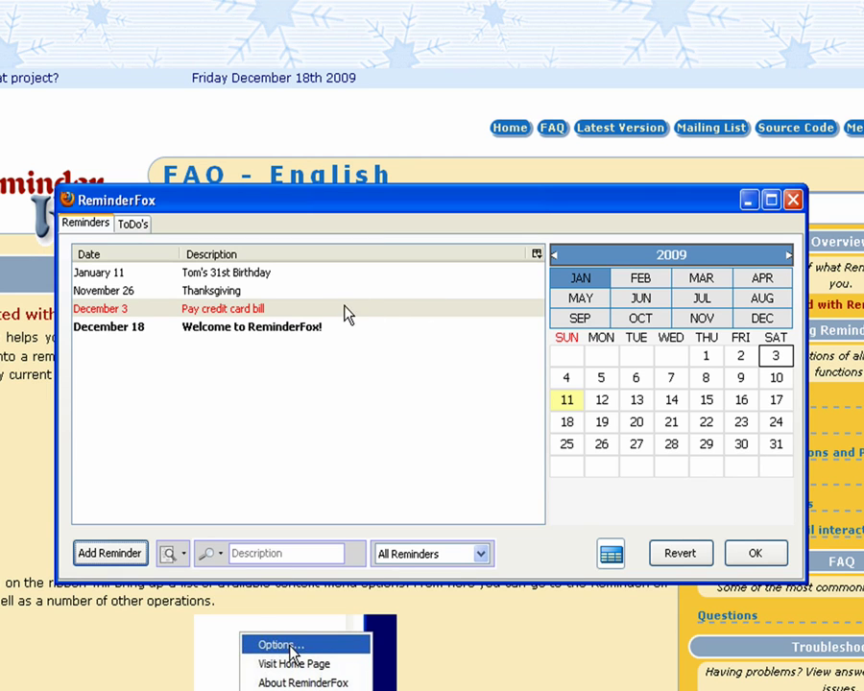
Step: Show all reminders and browse the monthly Pay credit card bill entries from January through December
{"action": "right_click", "coordinate": [472, 313]}
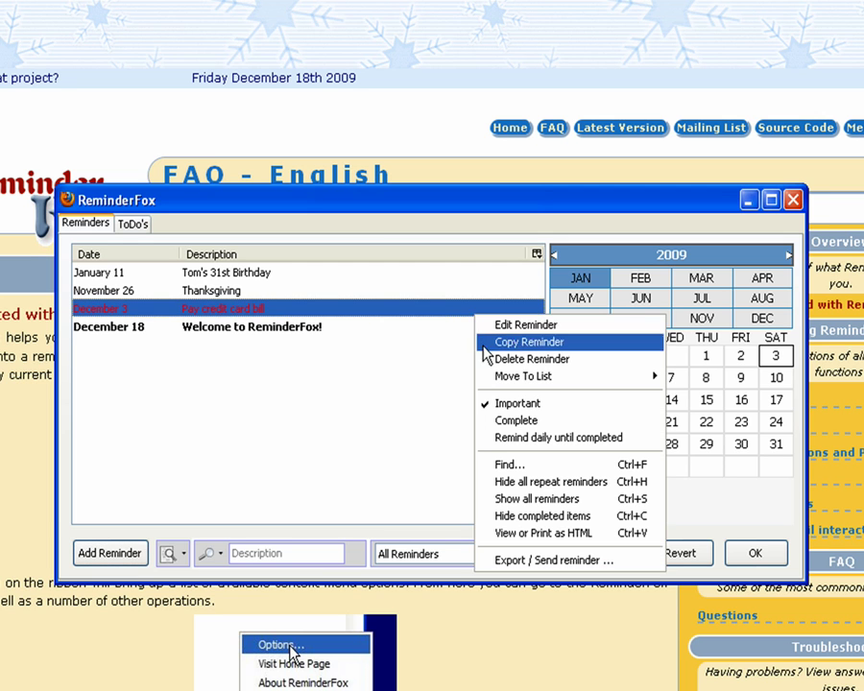
{"action": "left_click", "coordinate": [573, 500]}
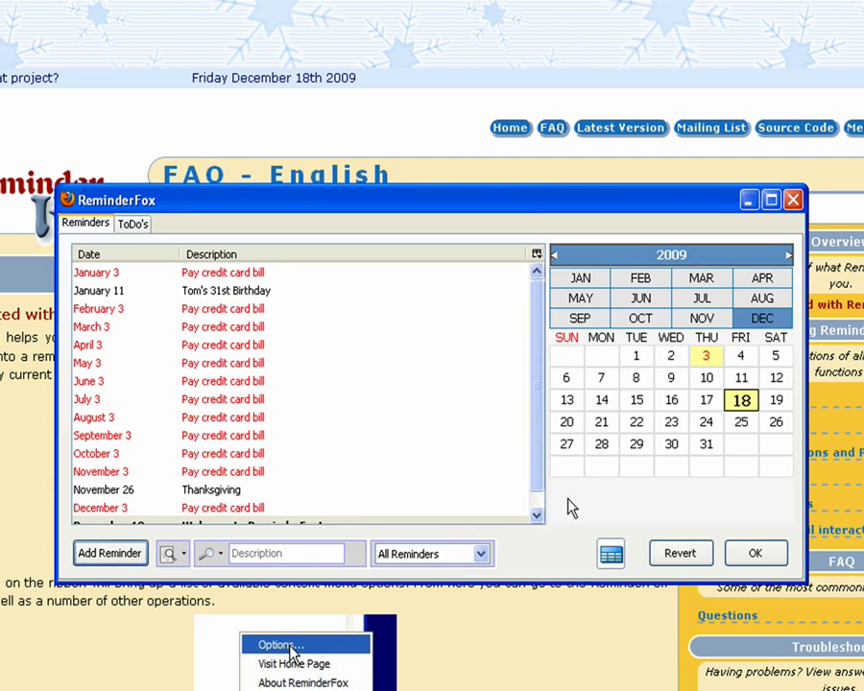
{"action": "left_click", "coordinate": [223, 309]}
{"action": "left_click", "coordinate": [227, 345]}
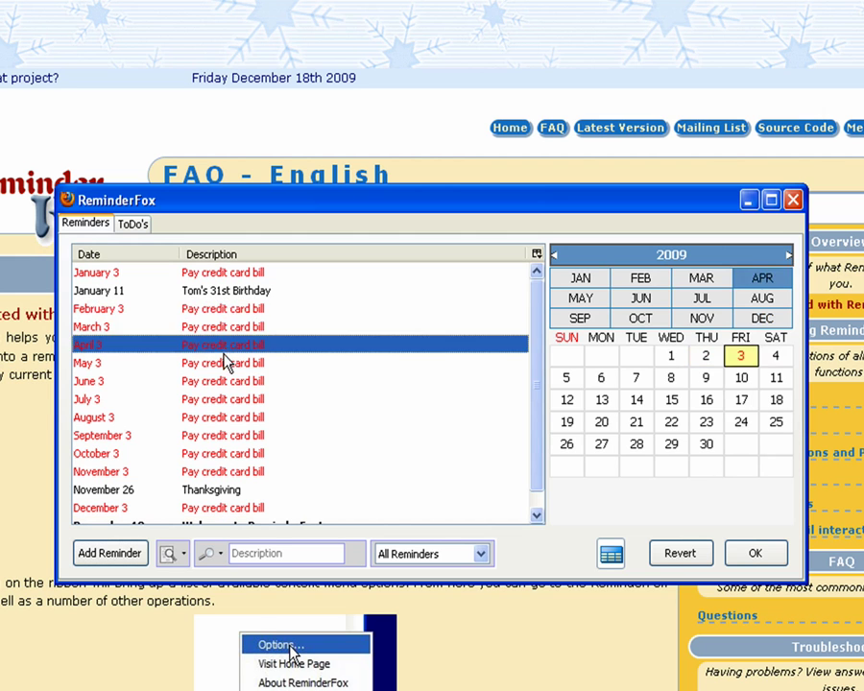
{"action": "left_click", "coordinate": [227, 381]}
{"action": "left_click", "coordinate": [218, 401]}
{"action": "left_click", "coordinate": [219, 435]}
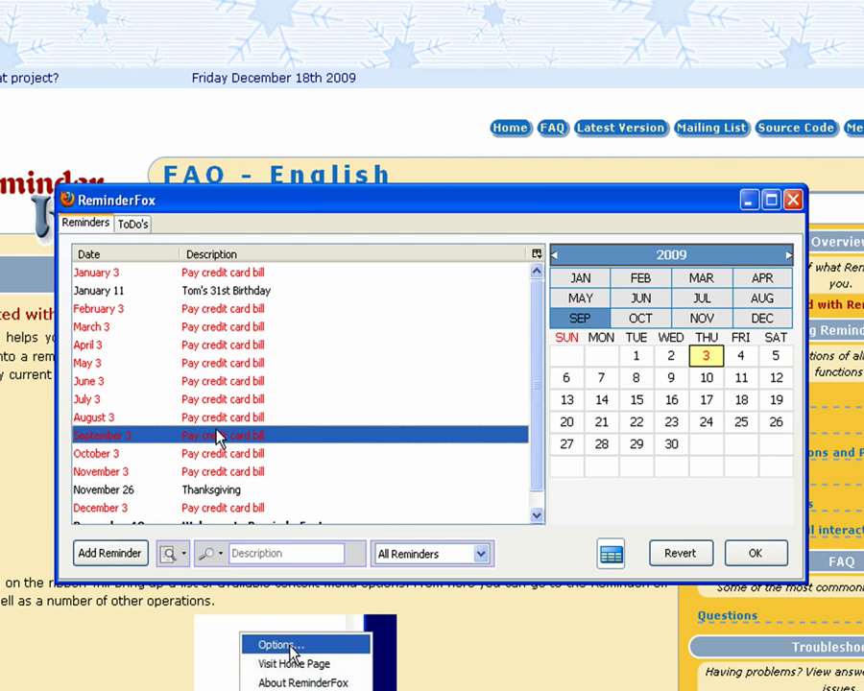
{"action": "scroll", "coordinate": [461, 437], "scroll_direction": "down", "scroll_amount": 1}
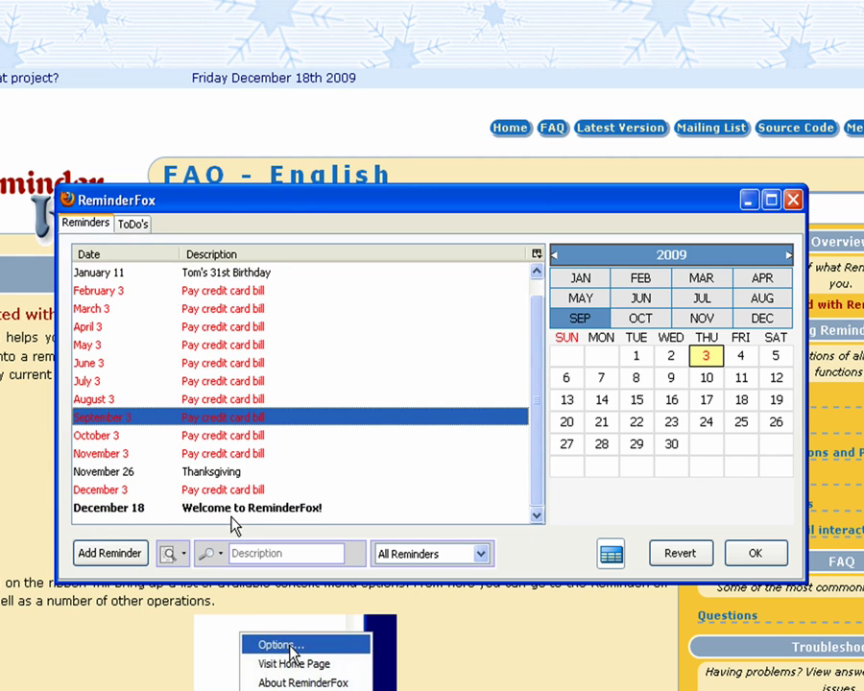
Step: Start a new school pickup reminder, timed instead of all day, starting at 3:20 PM
{"action": "left_click", "coordinate": [127, 564]}
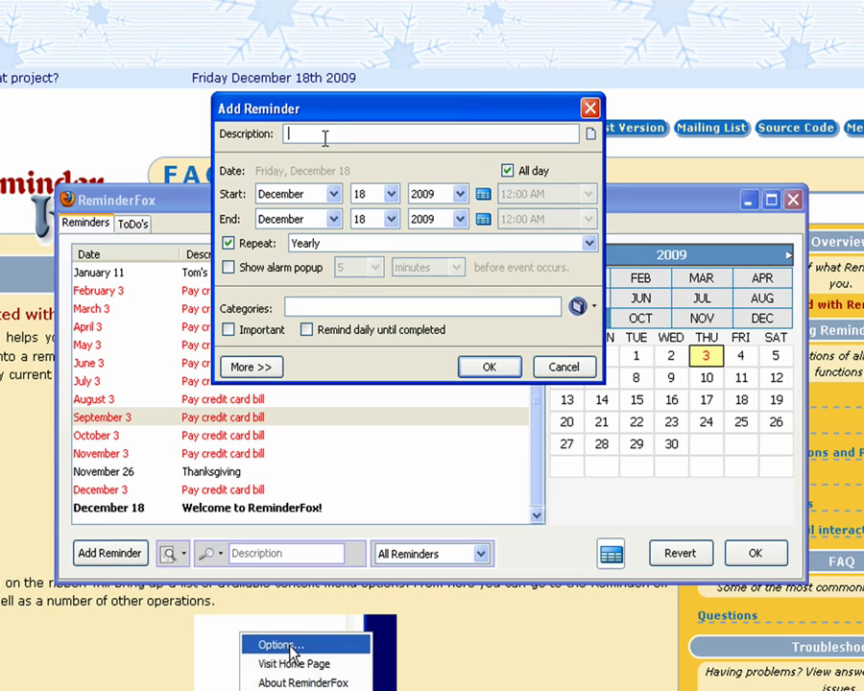
{"action": "type", "text": "Pick up Billy from school"}
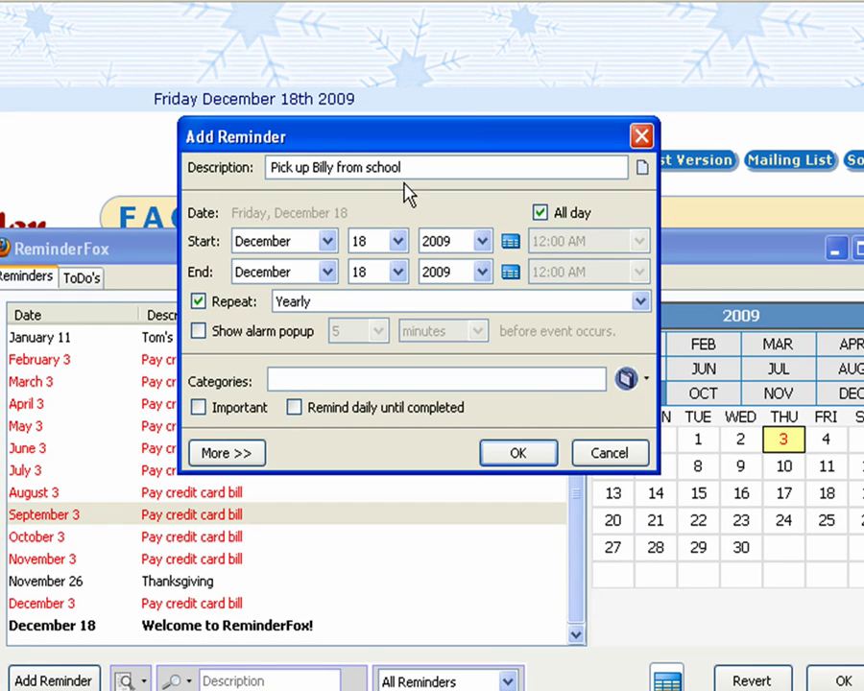
{"action": "left_click", "coordinate": [555, 216]}
{"action": "left_click", "coordinate": [639, 241]}
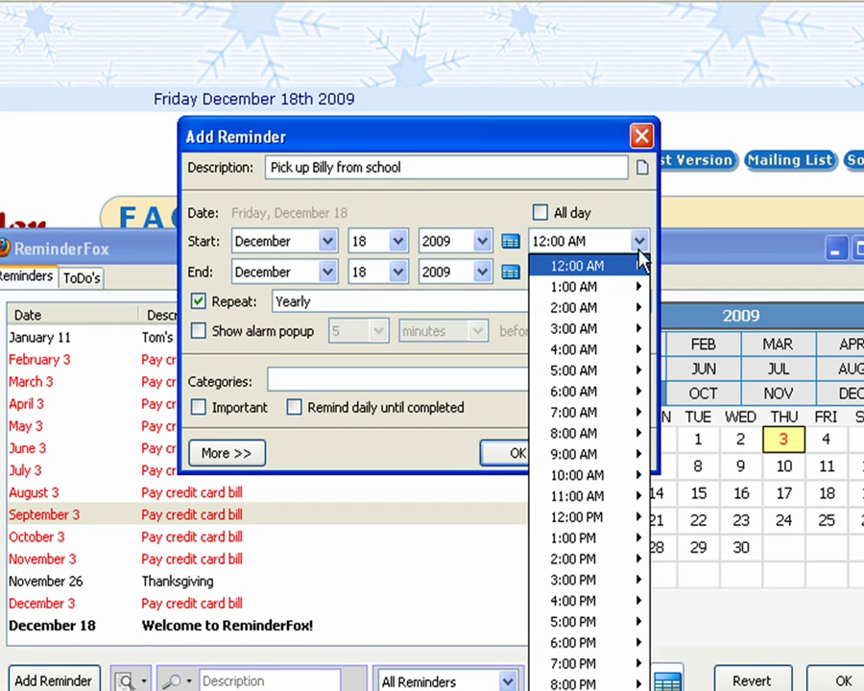
{"action": "mouse_move", "coordinate": [597, 582]}
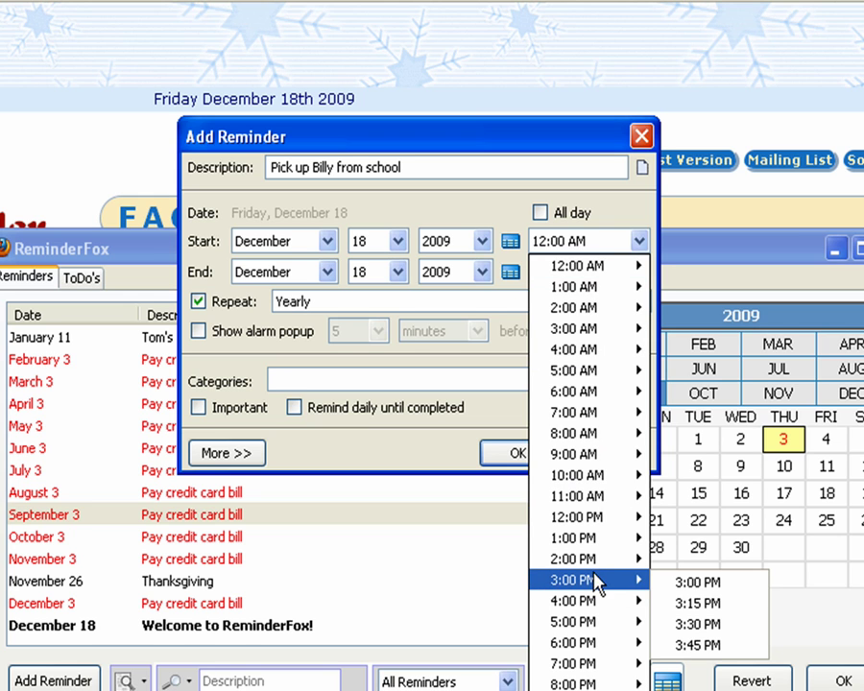
{"action": "left_click", "coordinate": [698, 605]}
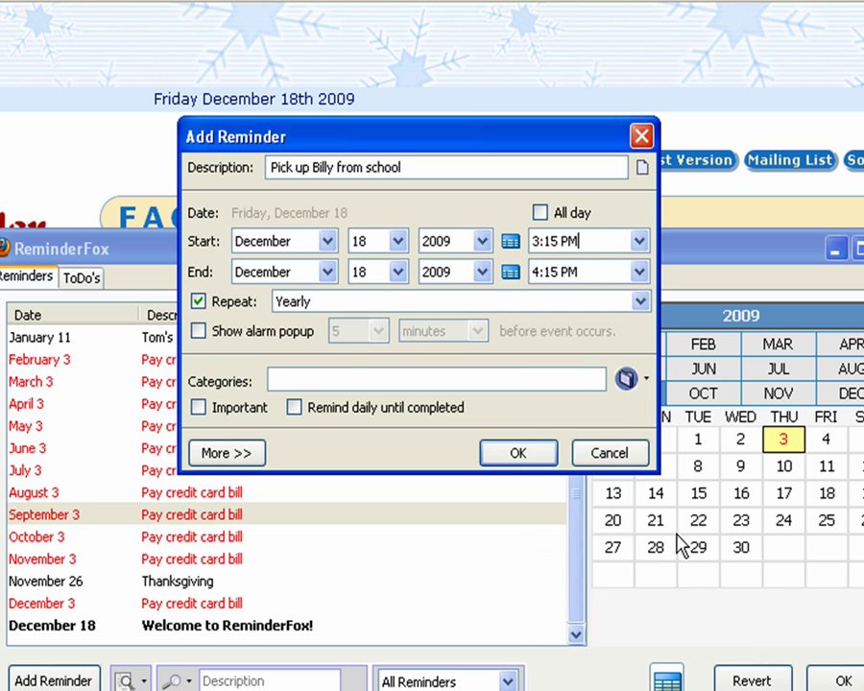
{"action": "left_click", "coordinate": [553, 241]}
{"action": "key", "text": "BackSpace"}
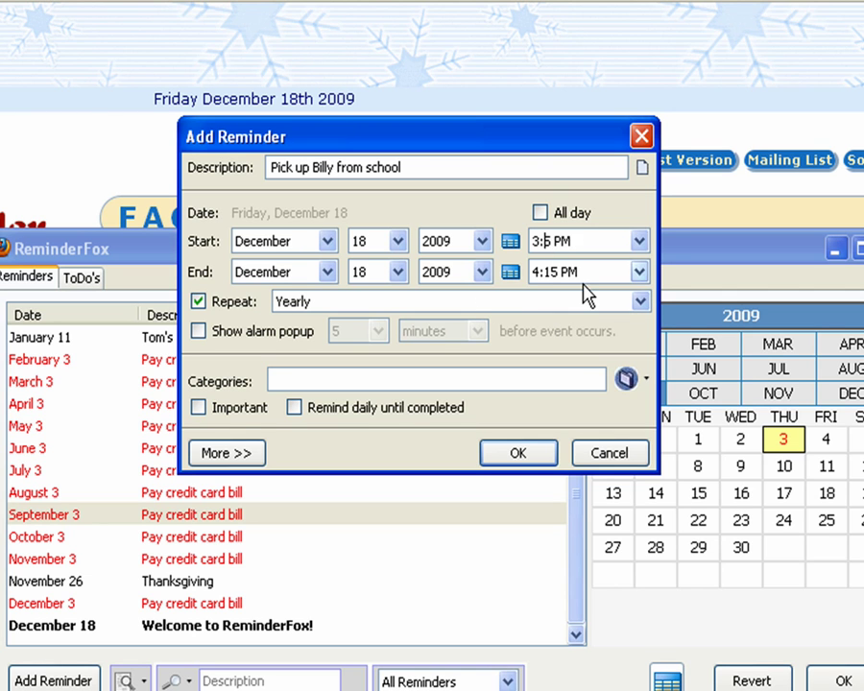
{"action": "type", "text": "20"}
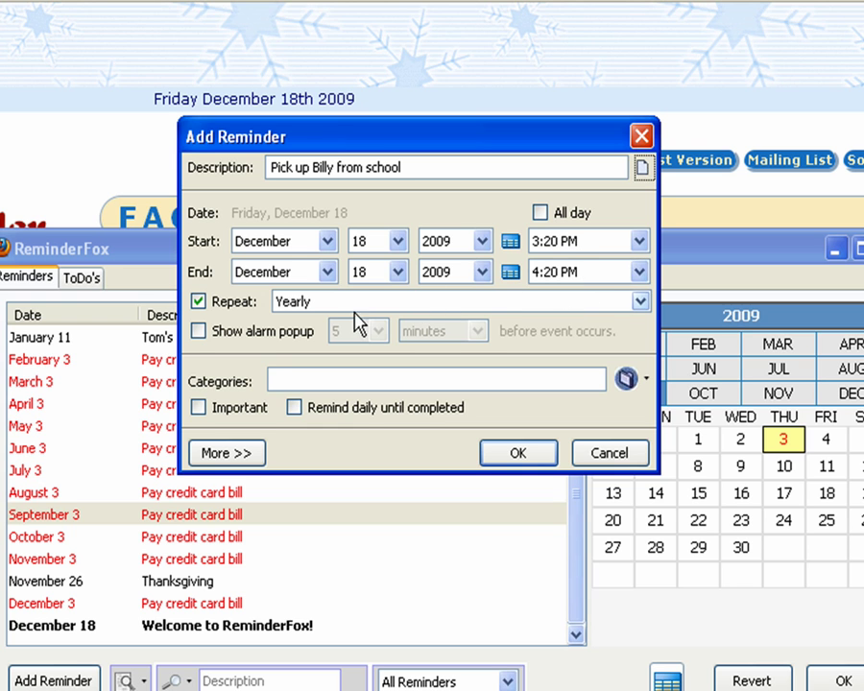
Step: Set the reminder's repeat to Biweekly and reopen the repeat choices
{"action": "left_click", "coordinate": [291, 305]}
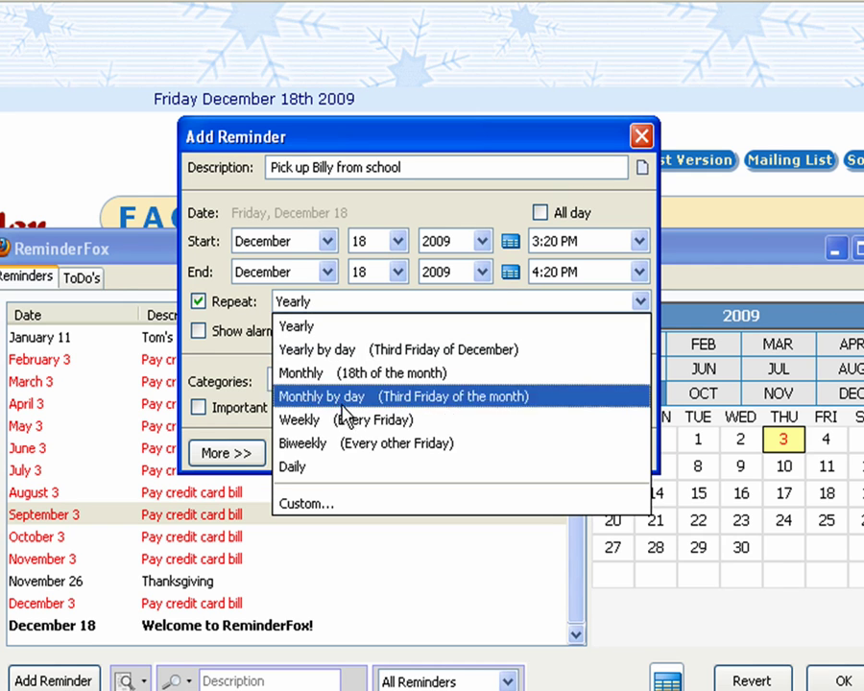
{"action": "left_click", "coordinate": [401, 449]}
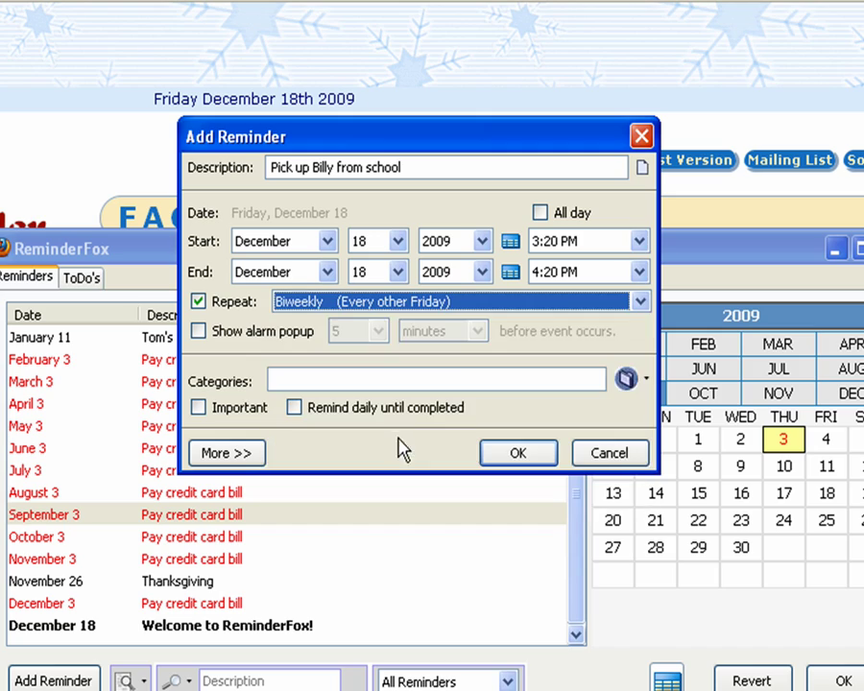
{"action": "left_click", "coordinate": [308, 305]}
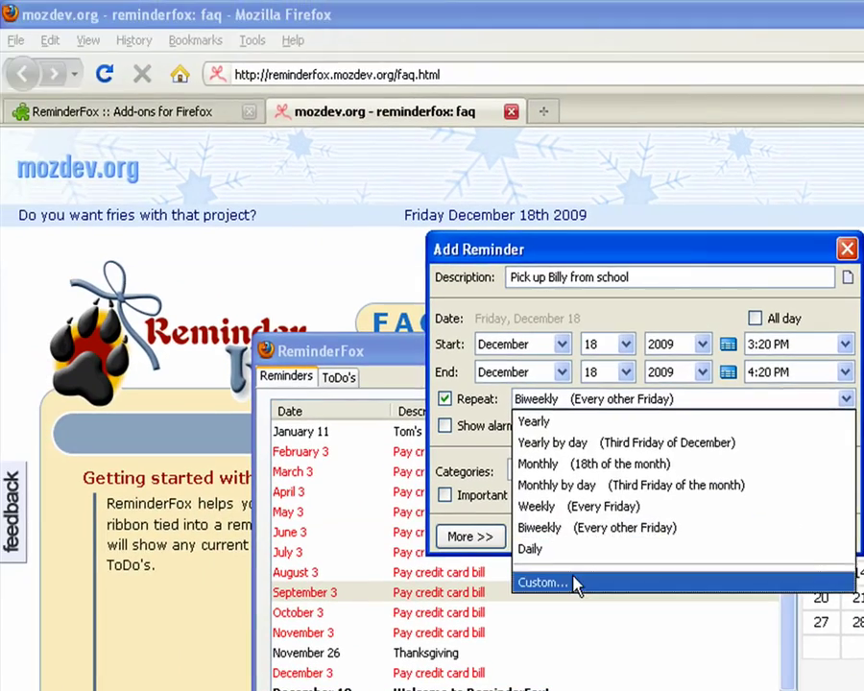
Step: Make the custom repeat weekly, every 2 weeks, on Wednesday and Friday
{"action": "left_click", "coordinate": [306, 503]}
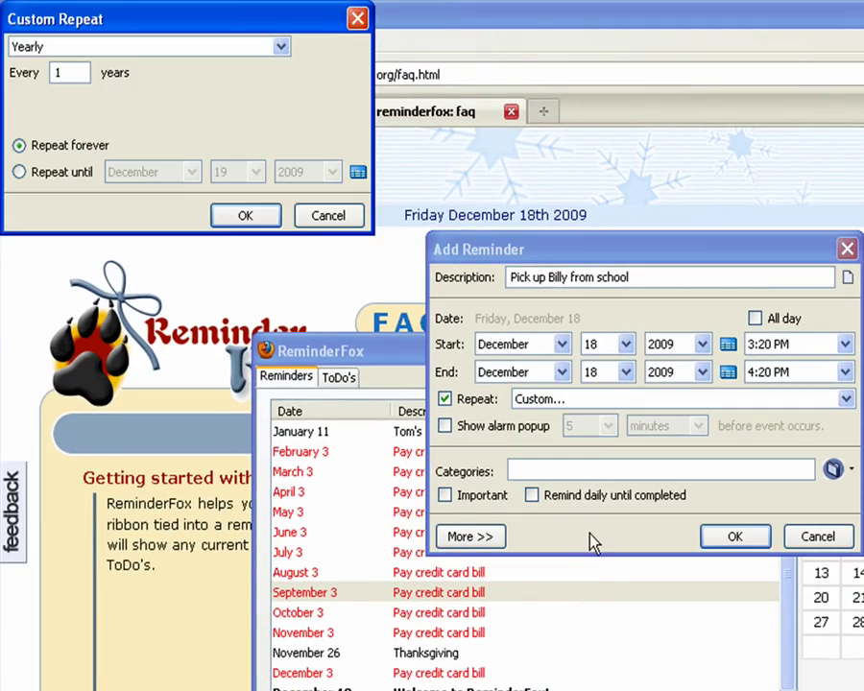
{"action": "left_click", "coordinate": [180, 47]}
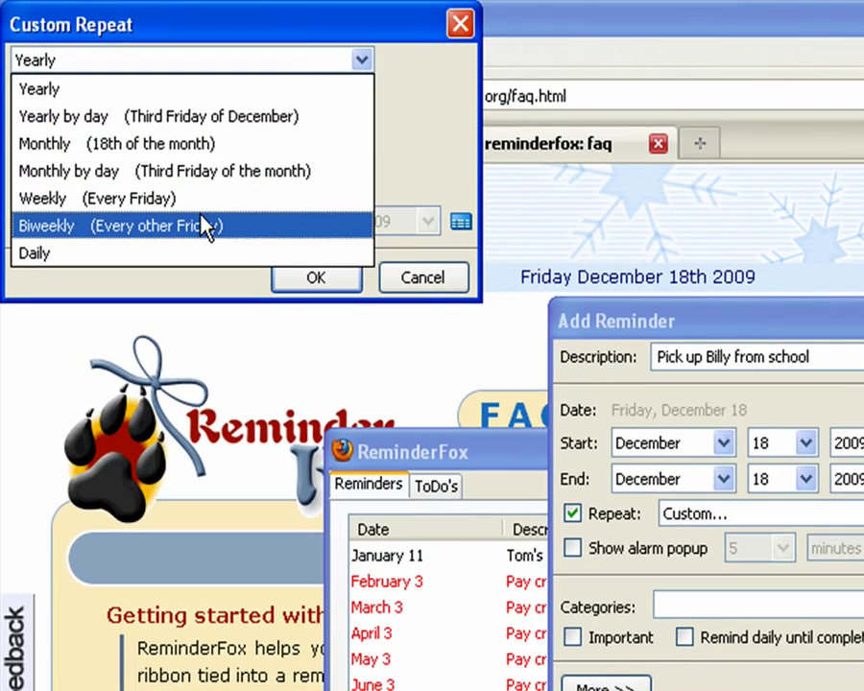
{"action": "left_click", "coordinate": [202, 208]}
{"action": "double_click", "coordinate": [95, 91]}
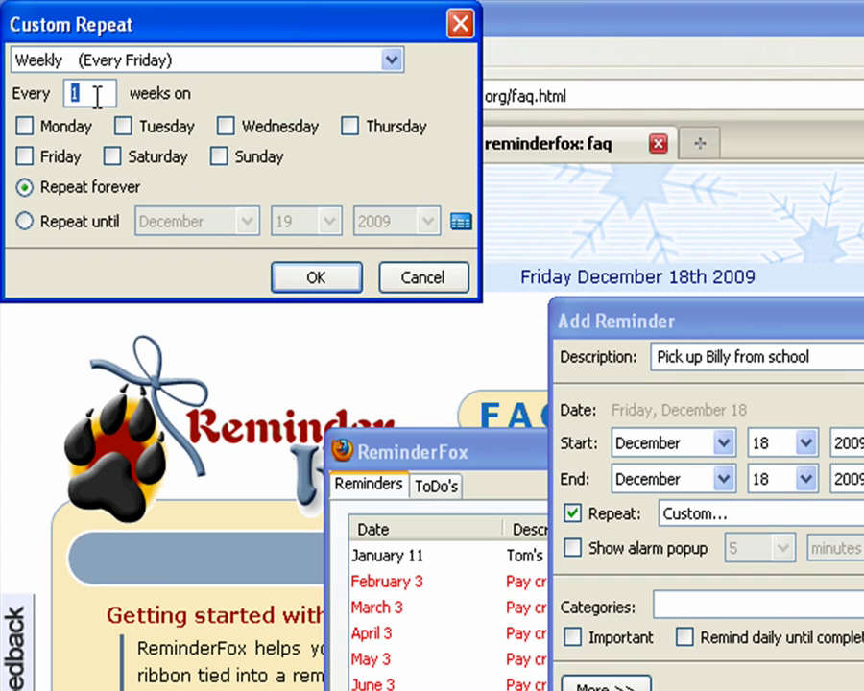
{"action": "type", "text": "2"}
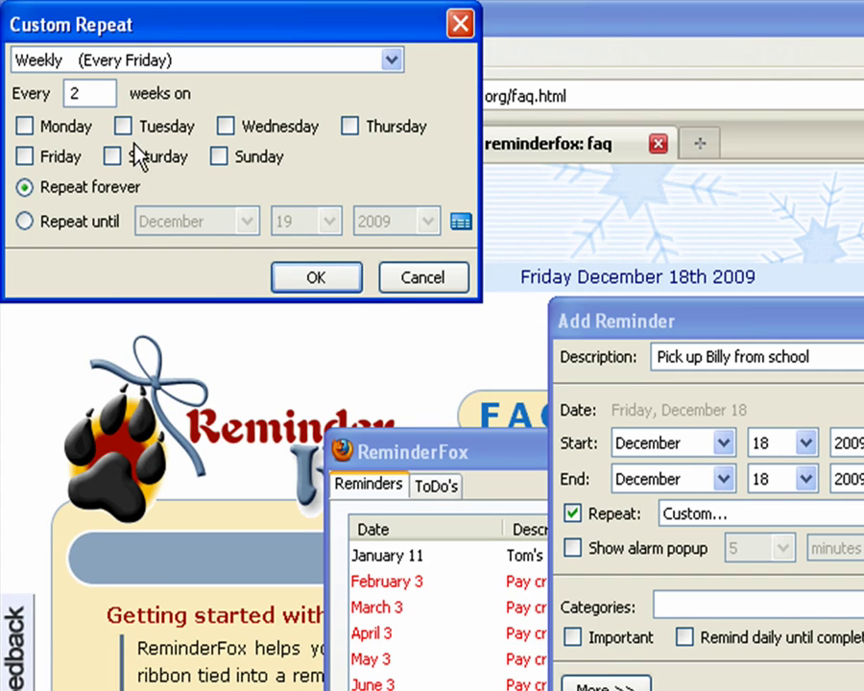
{"action": "left_click", "coordinate": [35, 163]}
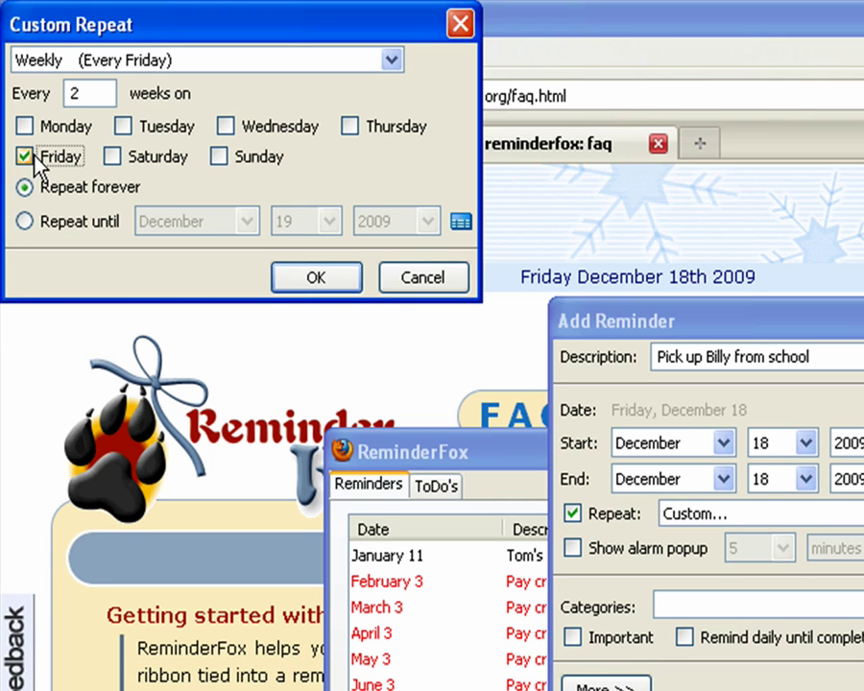
{"action": "left_click", "coordinate": [226, 127]}
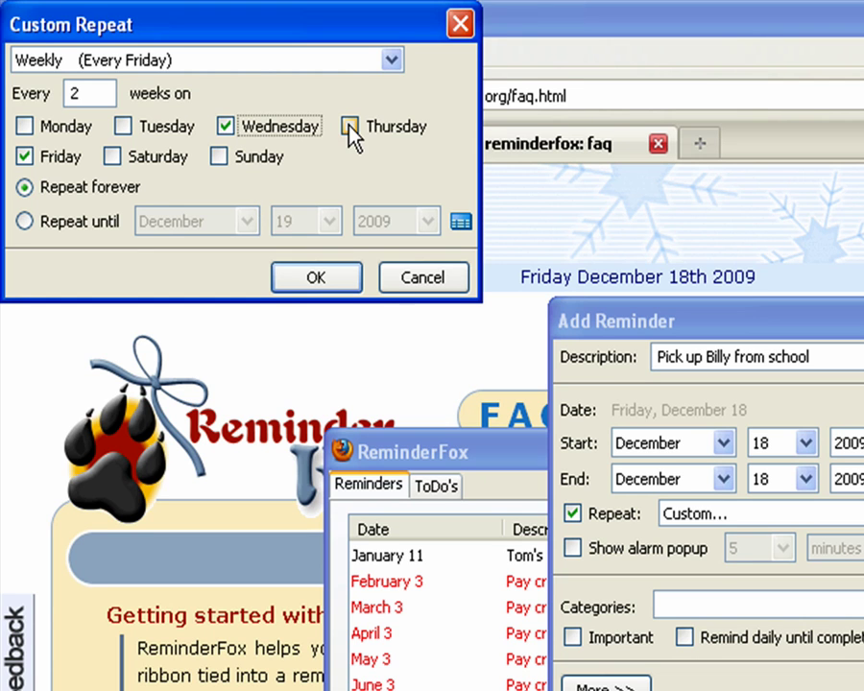
Step: End the repetition on June 4, 2010 and confirm the custom repeat
{"action": "left_click", "coordinate": [98, 223]}
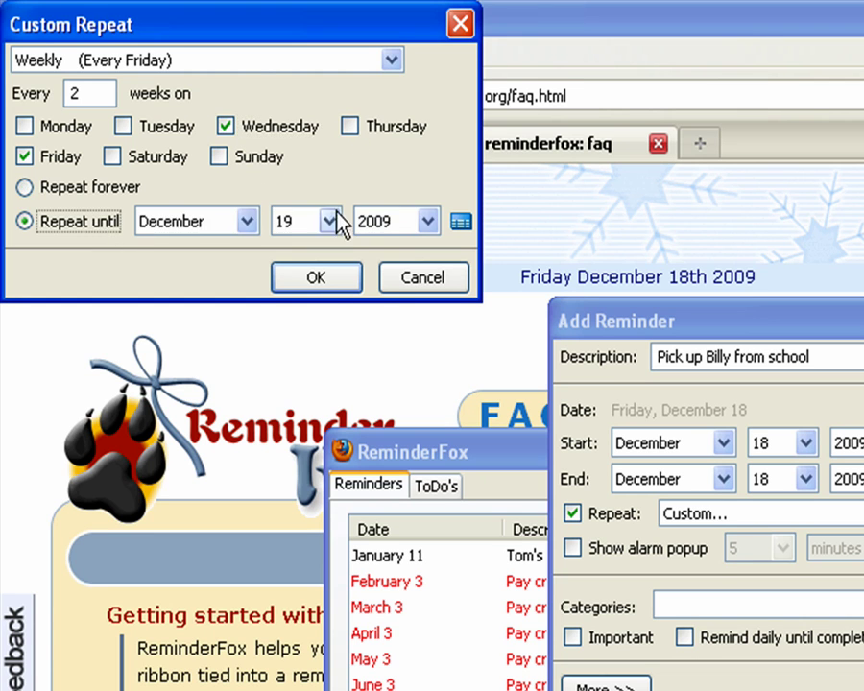
{"action": "left_click", "coordinate": [463, 224]}
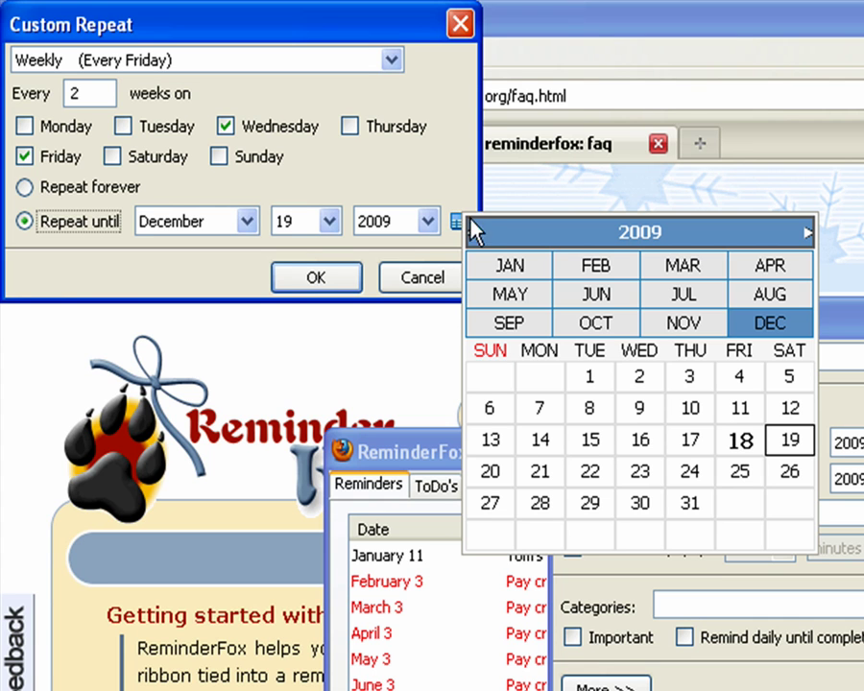
{"action": "left_click", "coordinate": [597, 293]}
{"action": "left_click", "coordinate": [709, 377]}
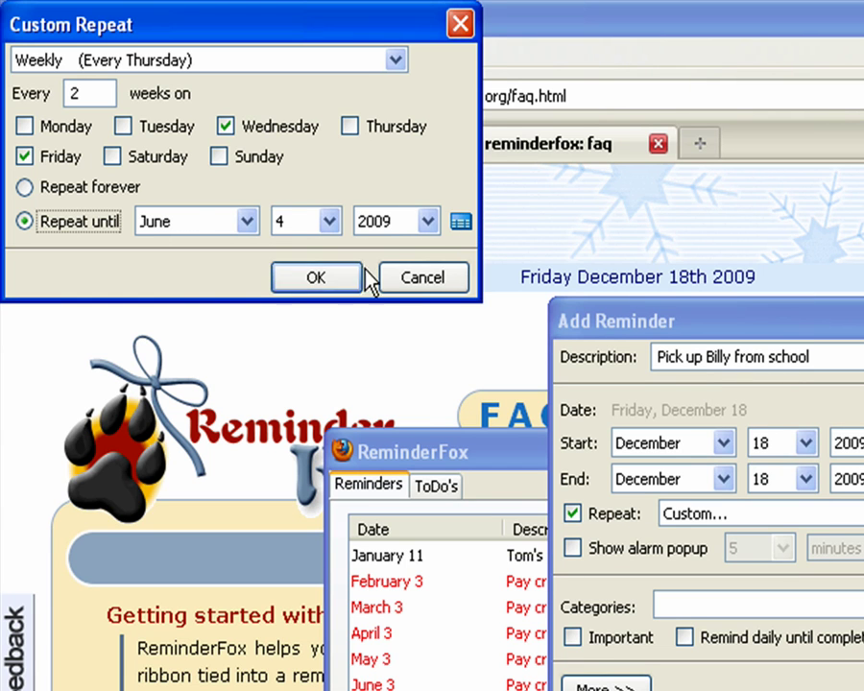
{"action": "left_click", "coordinate": [426, 222]}
{"action": "left_click", "coordinate": [399, 307]}
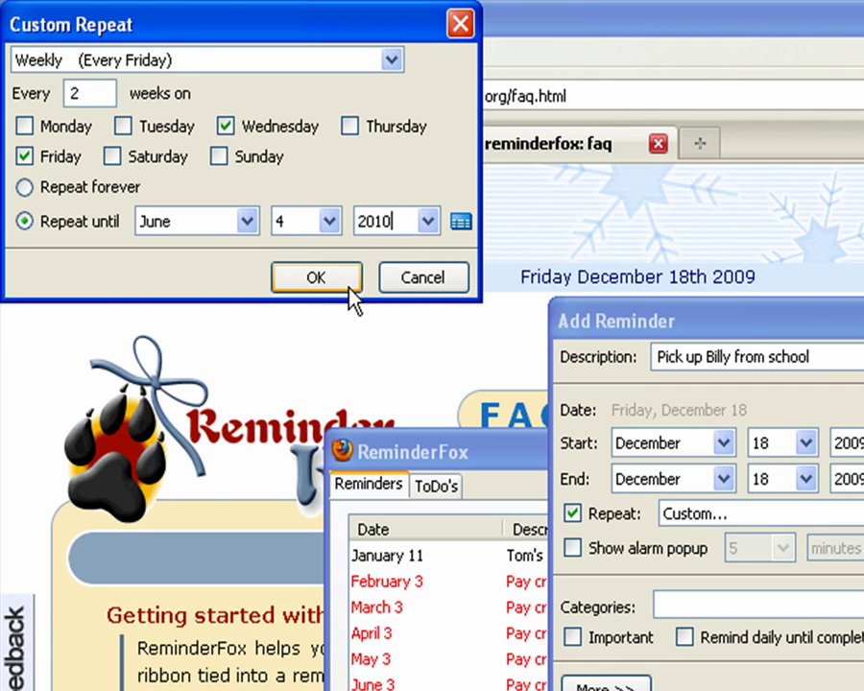
{"action": "left_click", "coordinate": [336, 282]}
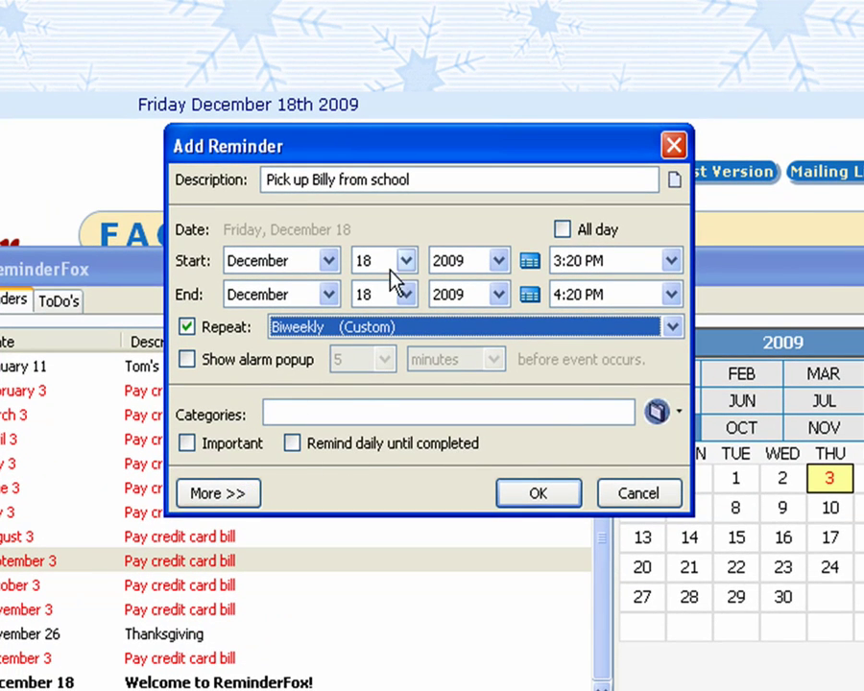
Step: Add a 30-minute popup alarm, save the reminder, and select its December 30 entry
{"action": "left_click", "coordinate": [271, 363]}
{"action": "left_click", "coordinate": [384, 361]}
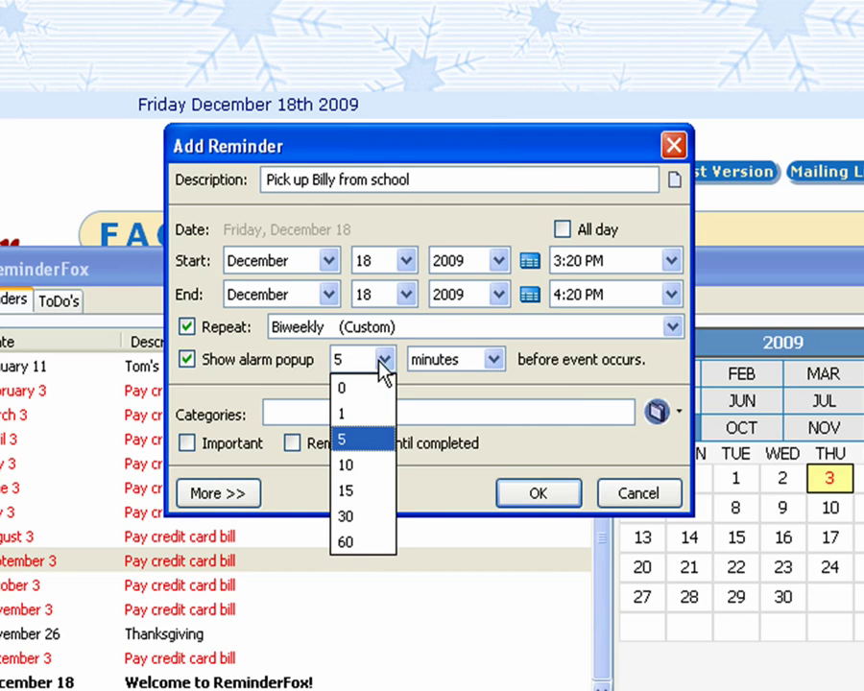
{"action": "left_click", "coordinate": [361, 516]}
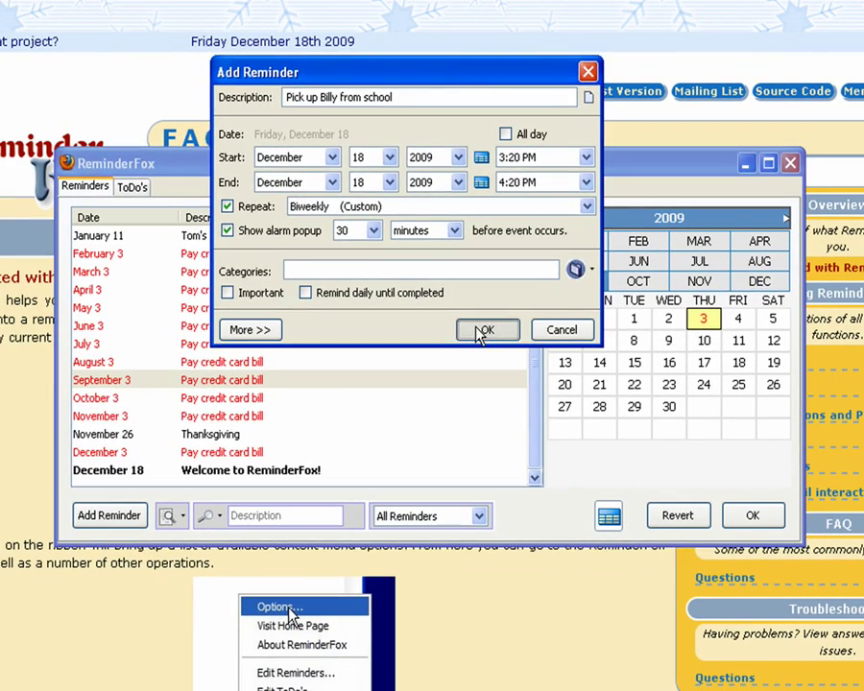
{"action": "left_click", "coordinate": [482, 330]}
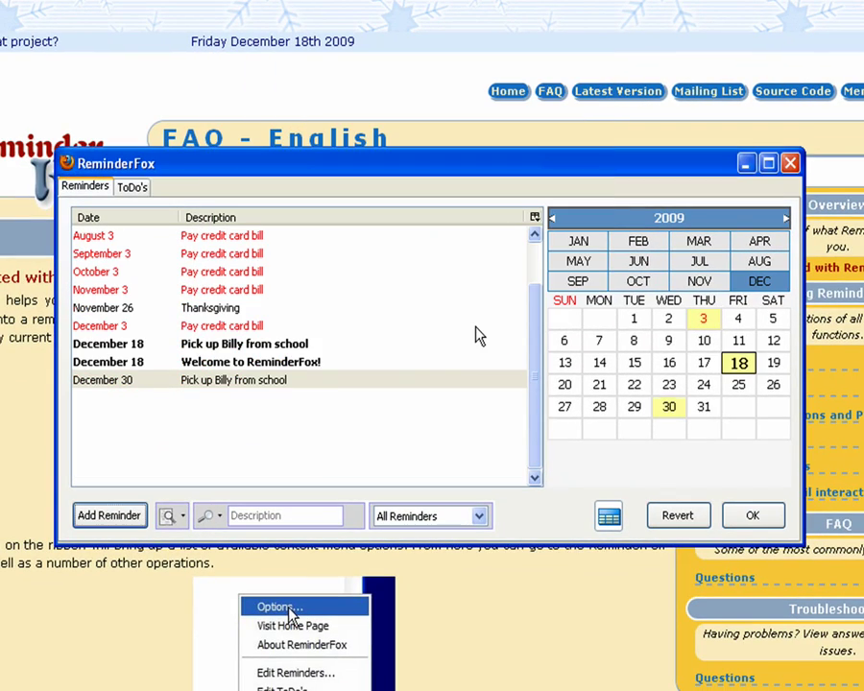
{"action": "left_click", "coordinate": [362, 383]}
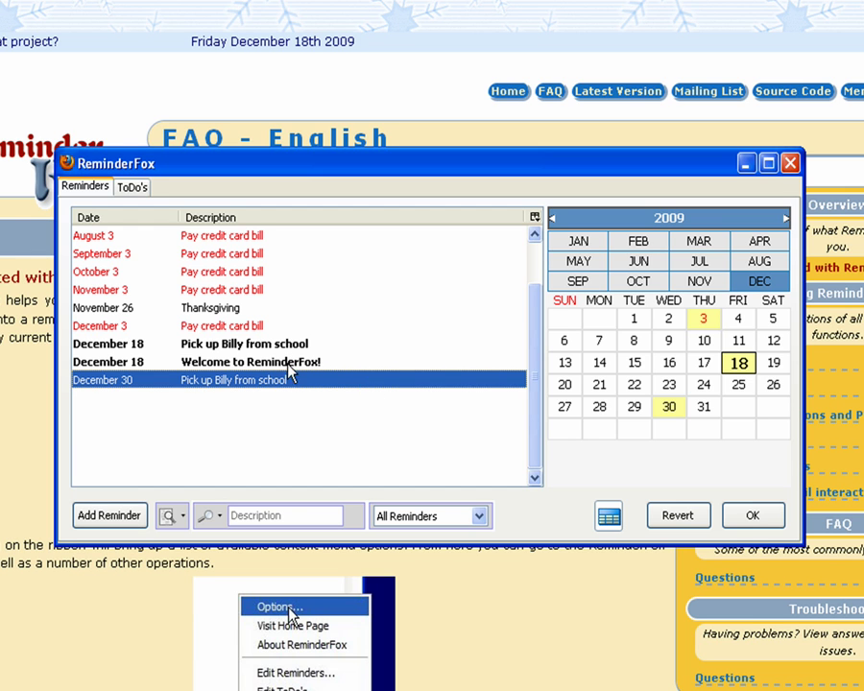
Step: Edit the December 18 pickup reminder to start in January and save it
{"action": "left_click", "coordinate": [306, 346]}
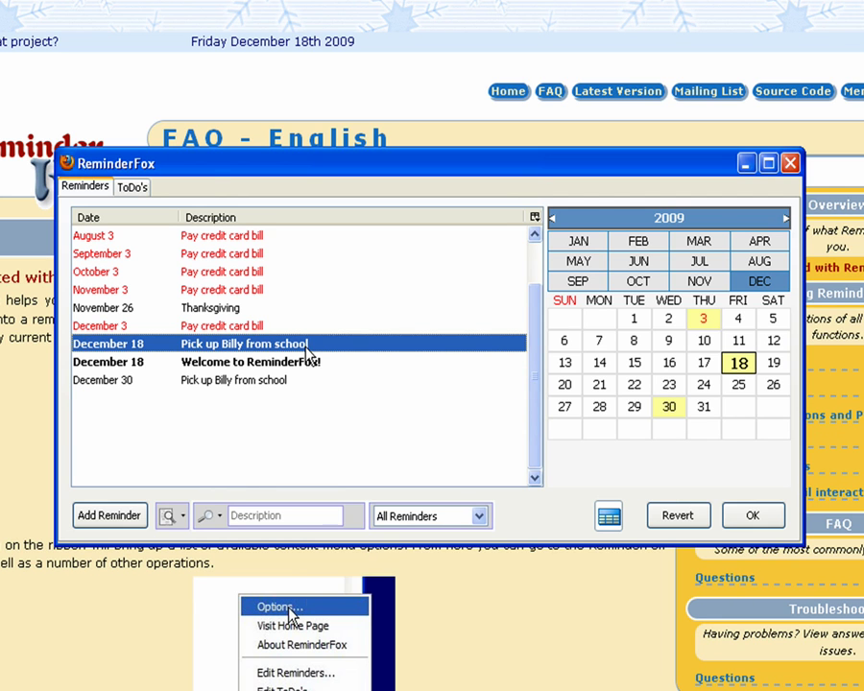
{"action": "right_click", "coordinate": [307, 352]}
{"action": "left_click", "coordinate": [336, 359]}
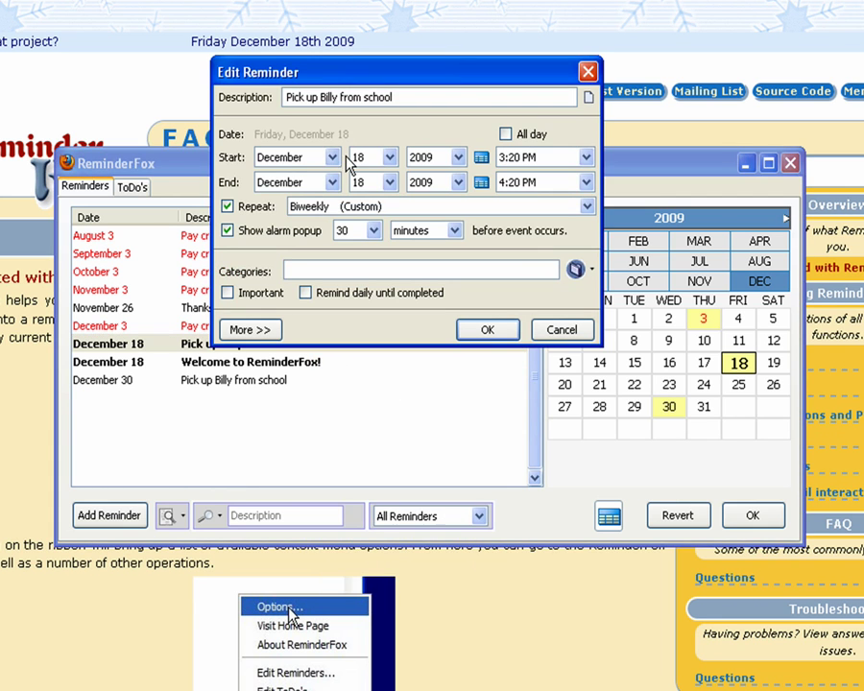
{"action": "left_click", "coordinate": [333, 158]}
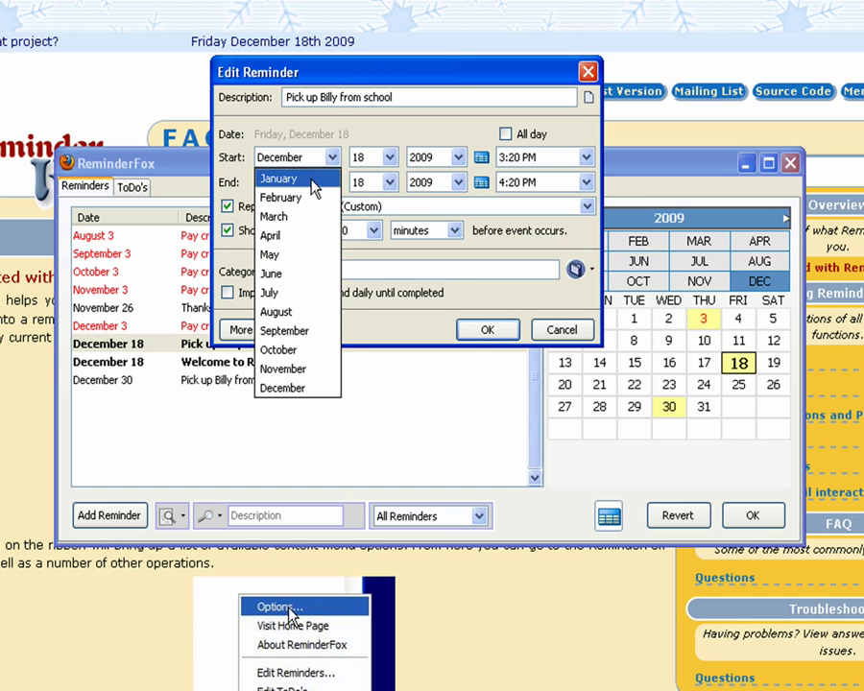
{"action": "left_click", "coordinate": [307, 177]}
{"action": "left_click", "coordinate": [478, 334]}
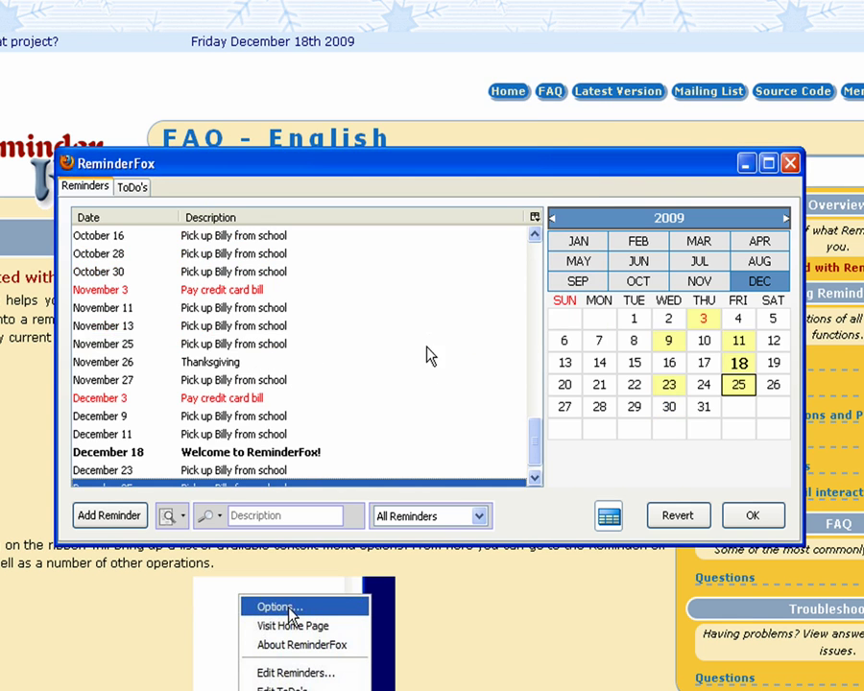
Step: Show the December 25 pickup entry and check the marked calendar dates
{"action": "left_click", "coordinate": [534, 474]}
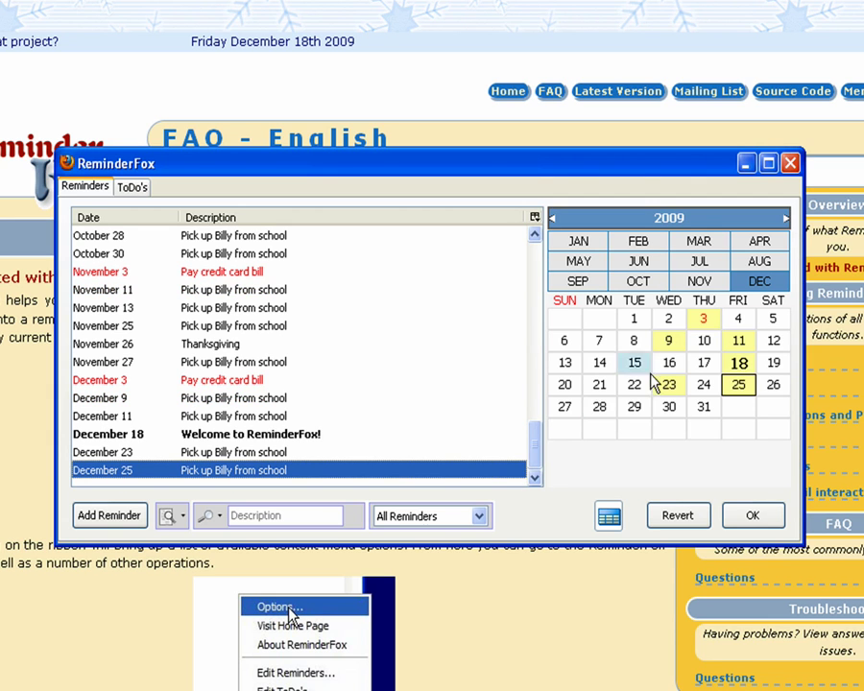
{"action": "mouse_move", "coordinate": [748, 398]}
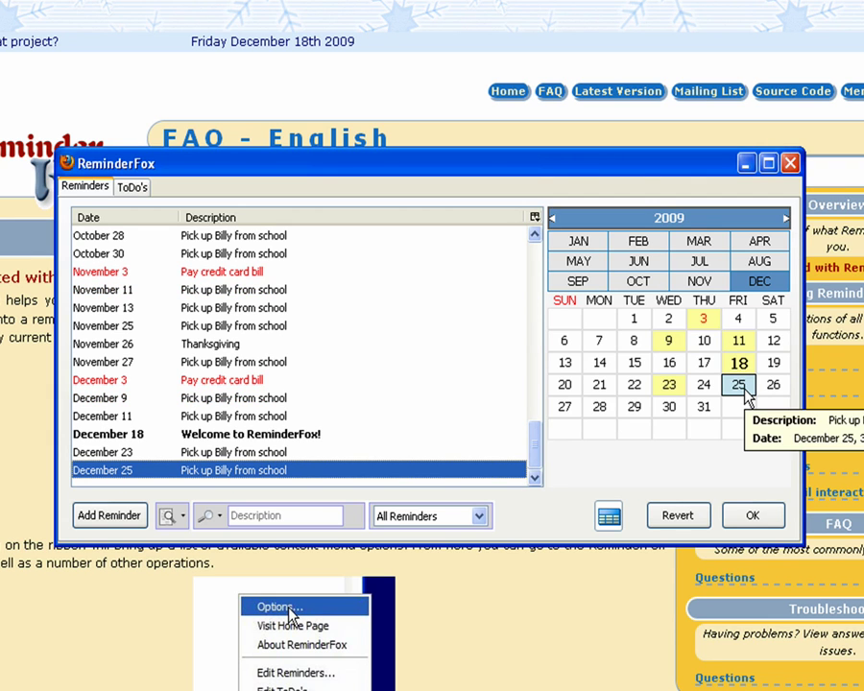
{"action": "mouse_move", "coordinate": [684, 394]}
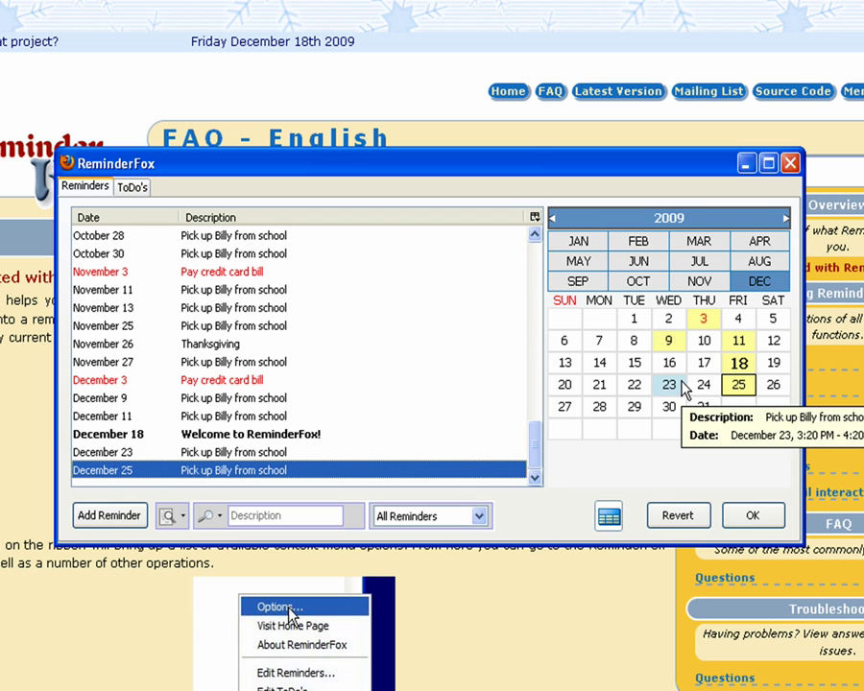
{"action": "mouse_move", "coordinate": [677, 345]}
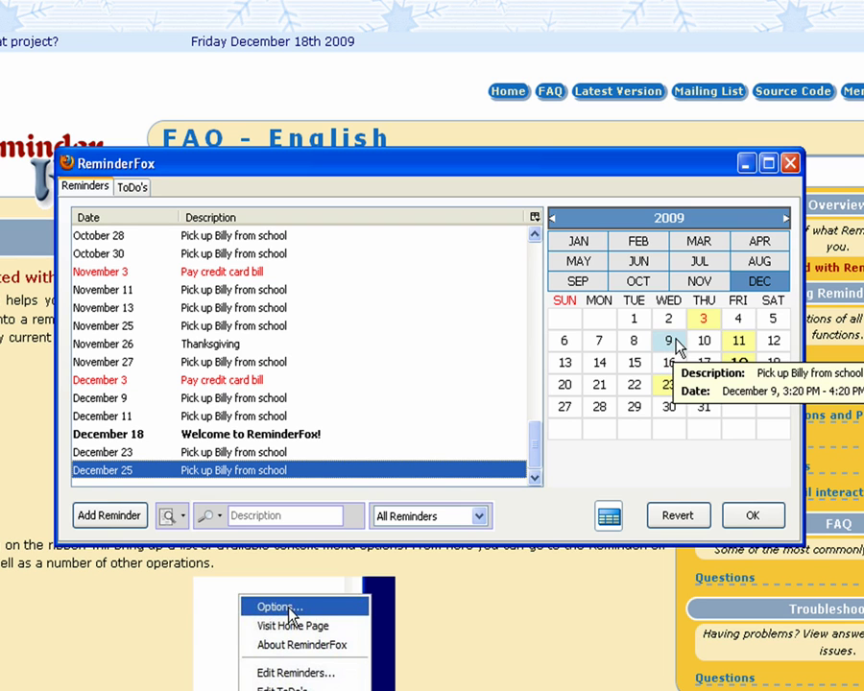
{"action": "mouse_move", "coordinate": [735, 340]}
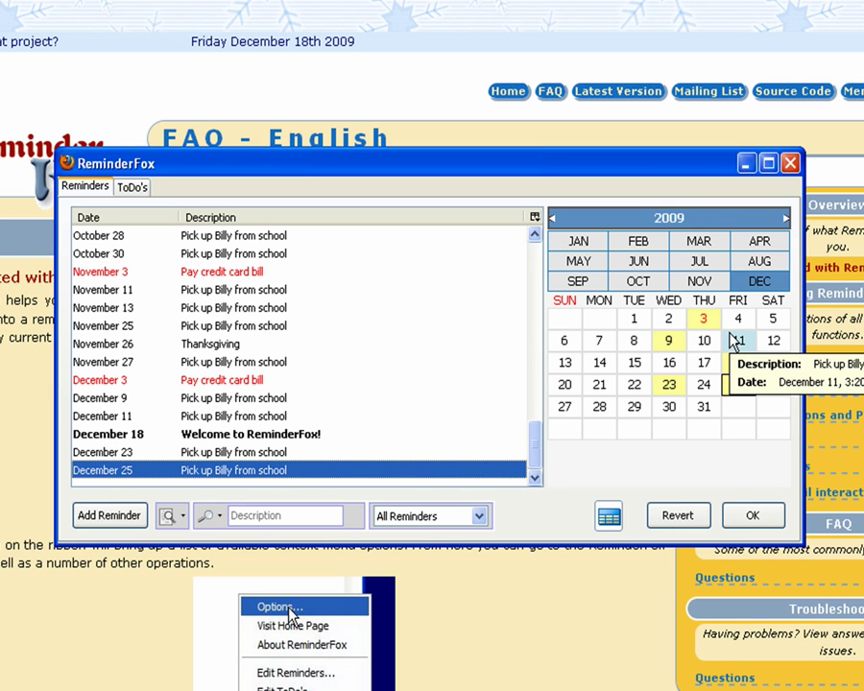